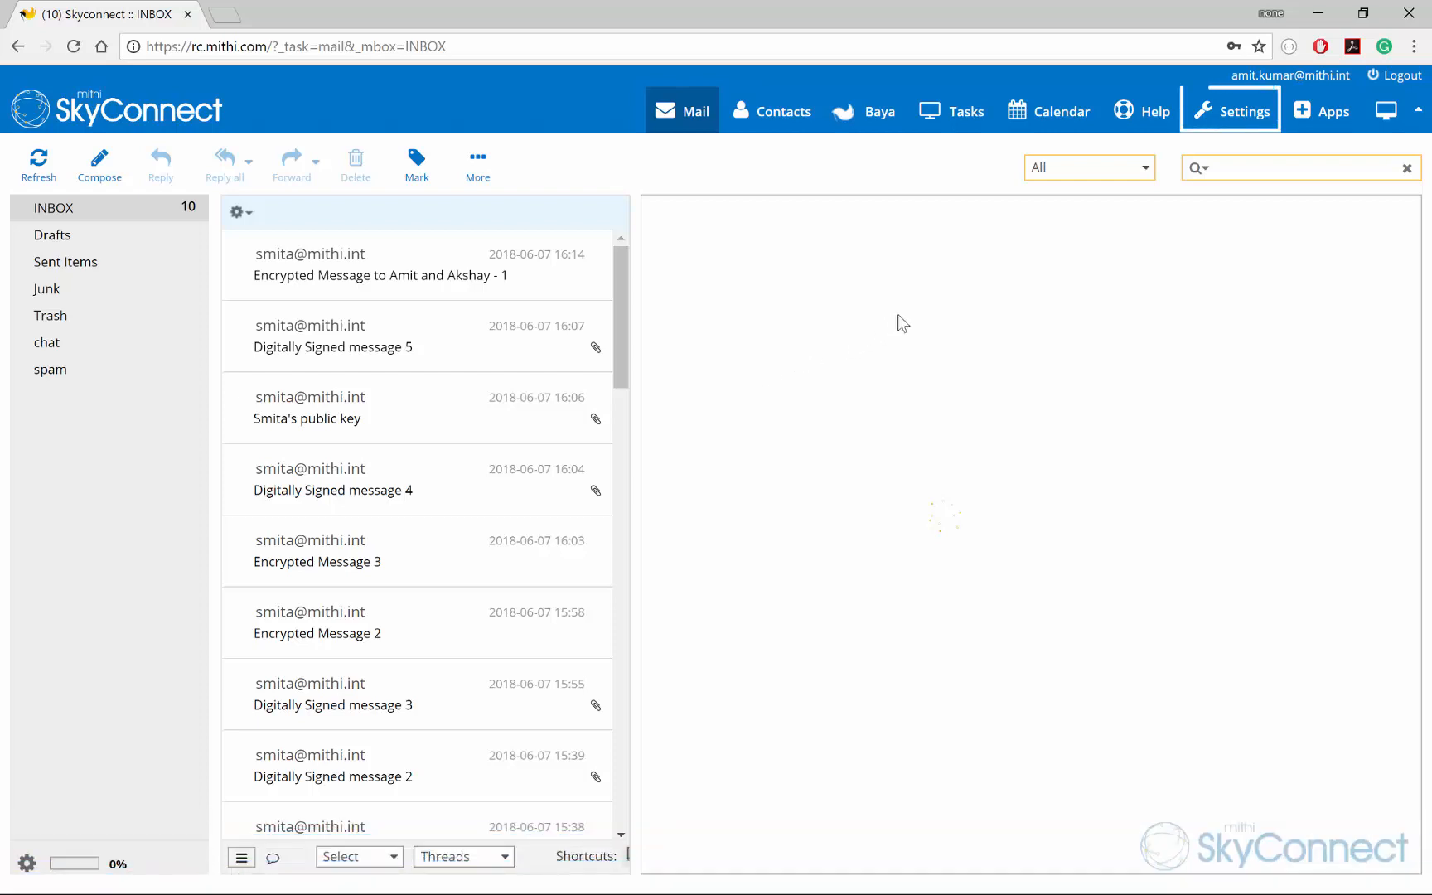
Step: Generate a password-protected 2048-bit RSA PGP key pair, review its details, then return to Mail
{"action": "left_click", "coordinate": [1234, 124]}
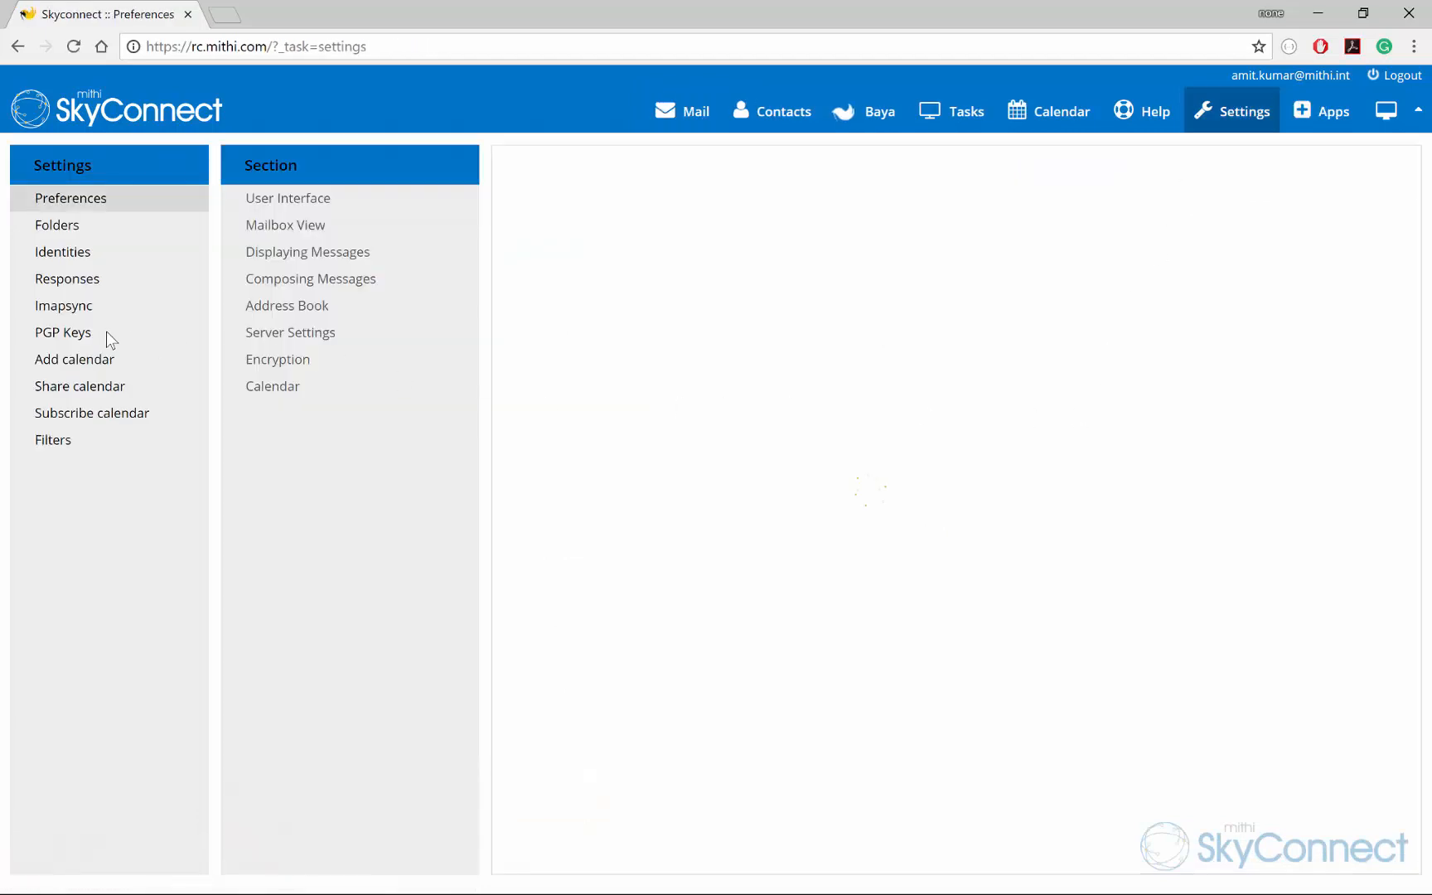
{"action": "left_click", "coordinate": [105, 332]}
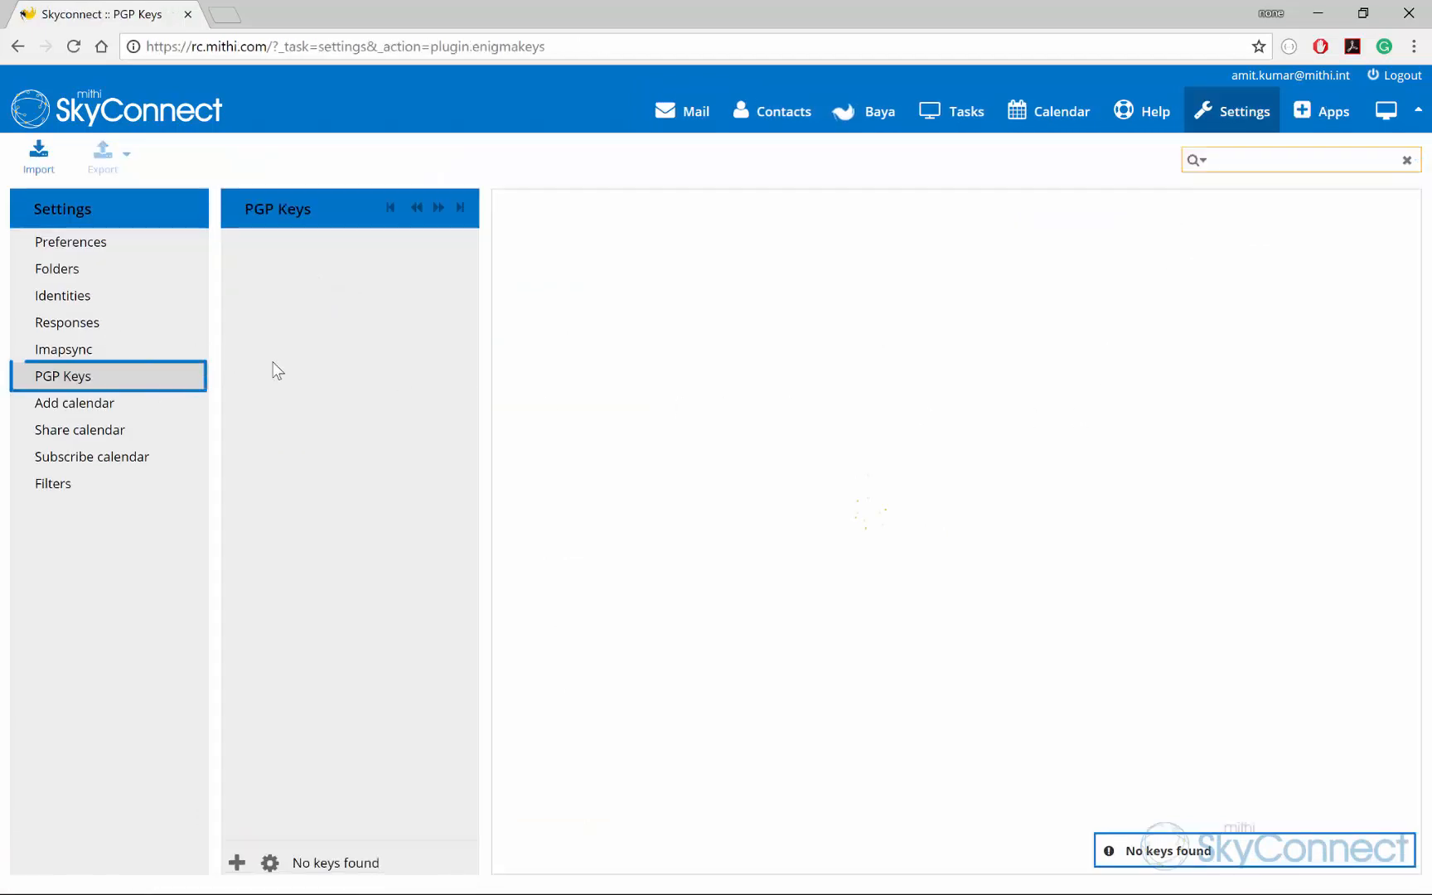
{"action": "left_click", "coordinate": [237, 862]}
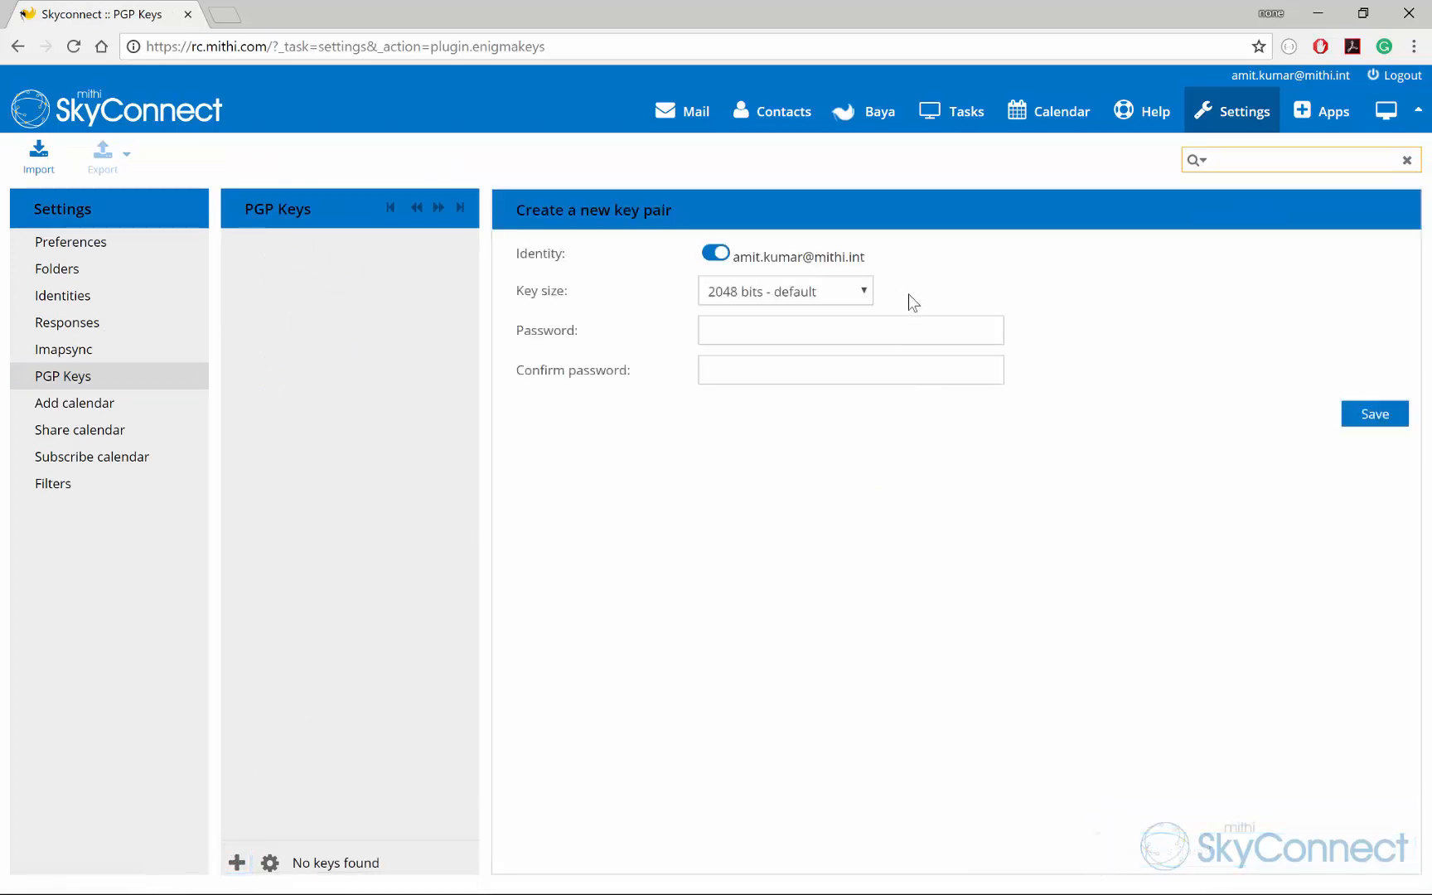
{"action": "left_click", "coordinate": [911, 332]}
{"action": "key", "text": "Tab"}
{"action": "left_click", "coordinate": [1354, 421]}
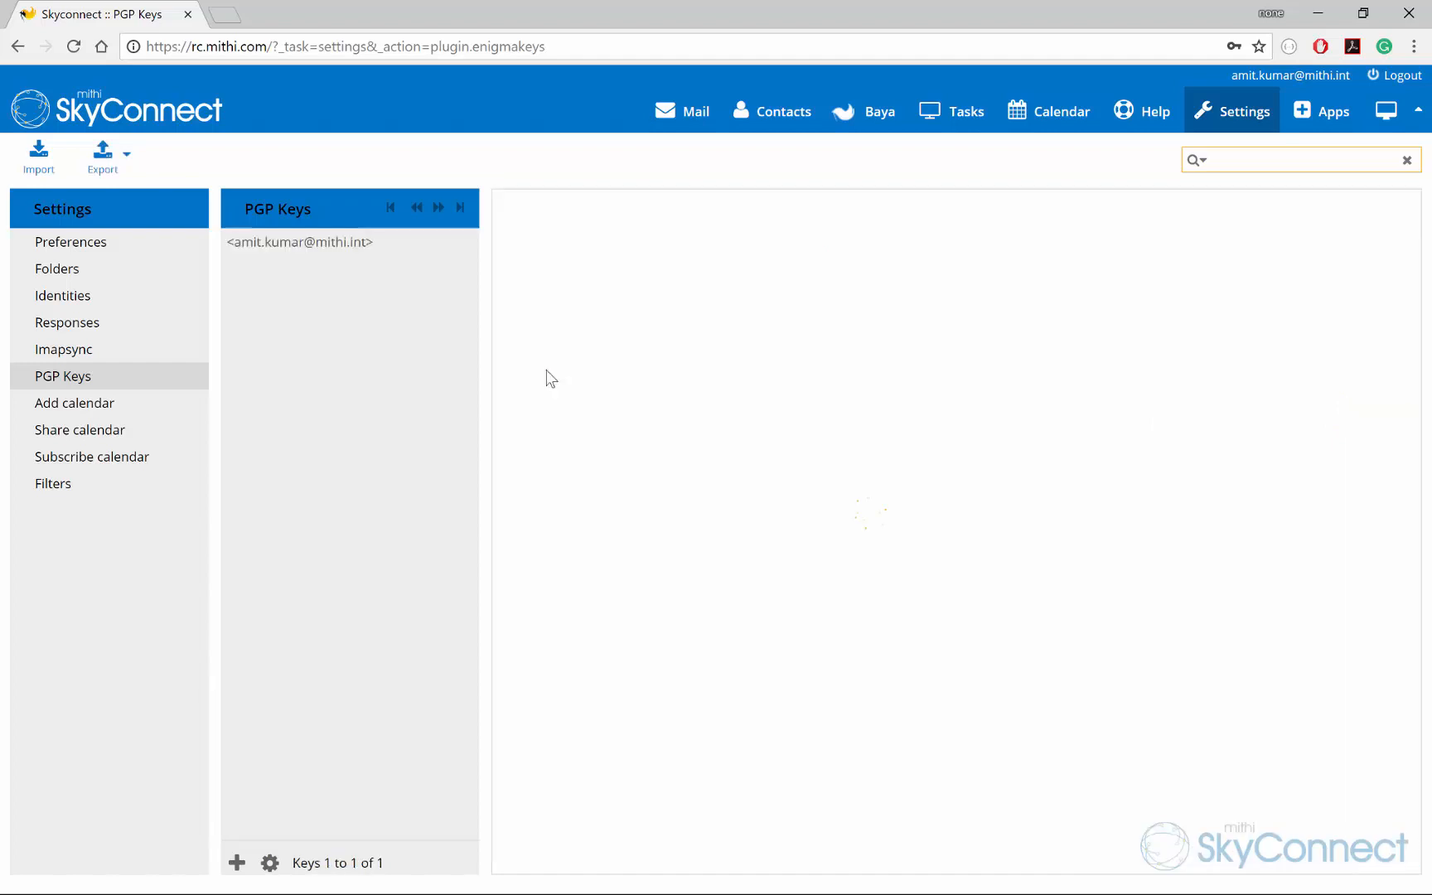
{"action": "left_click", "coordinate": [291, 242]}
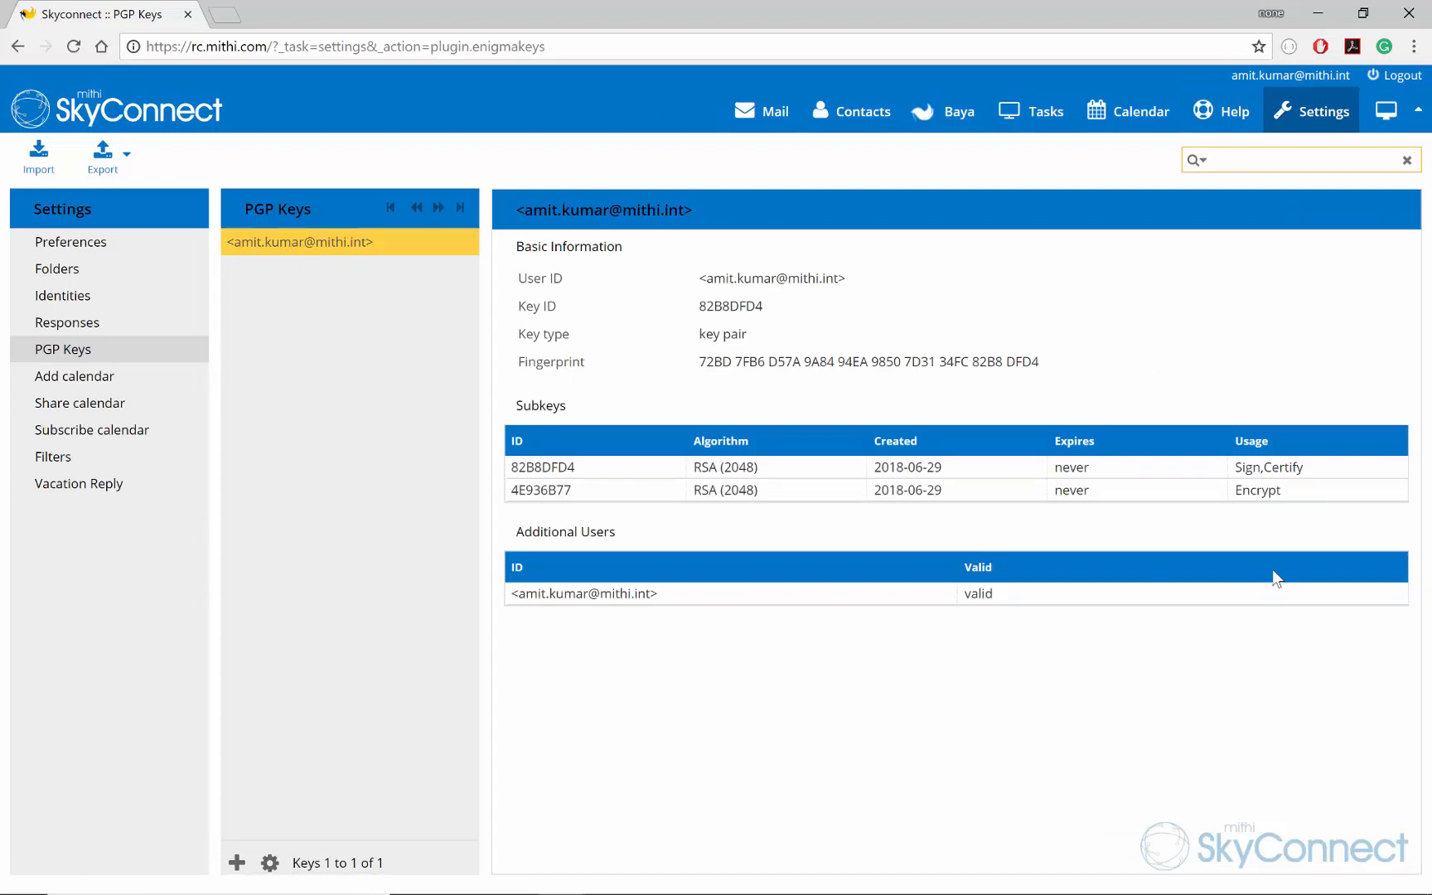
{"action": "left_click", "coordinate": [762, 111]}
Step: Open the received 'Encryption key' message and download its attached public key file
{"action": "left_click", "coordinate": [427, 338]}
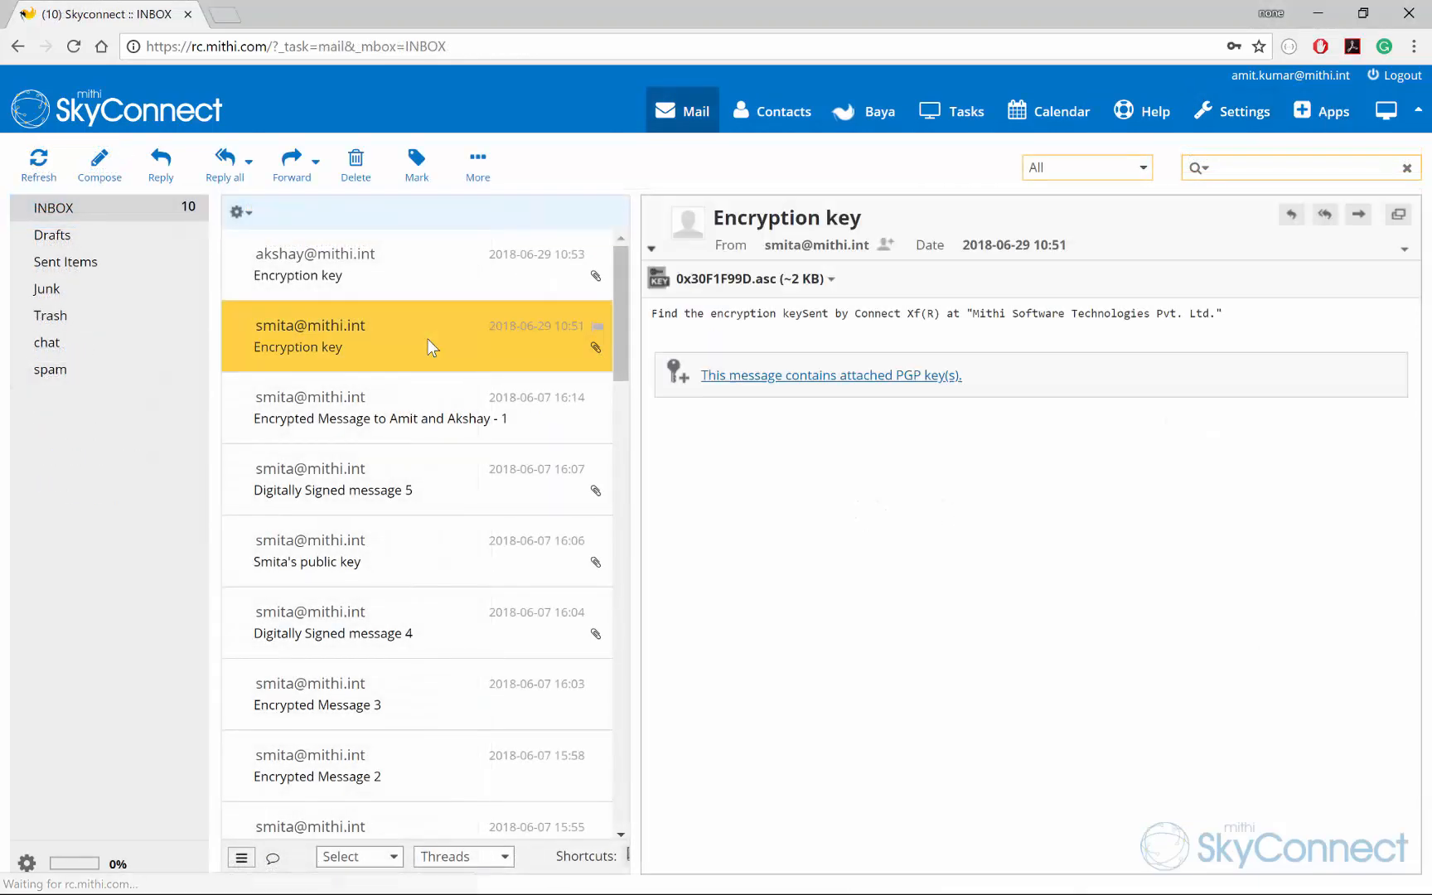
{"action": "left_click", "coordinate": [774, 286]}
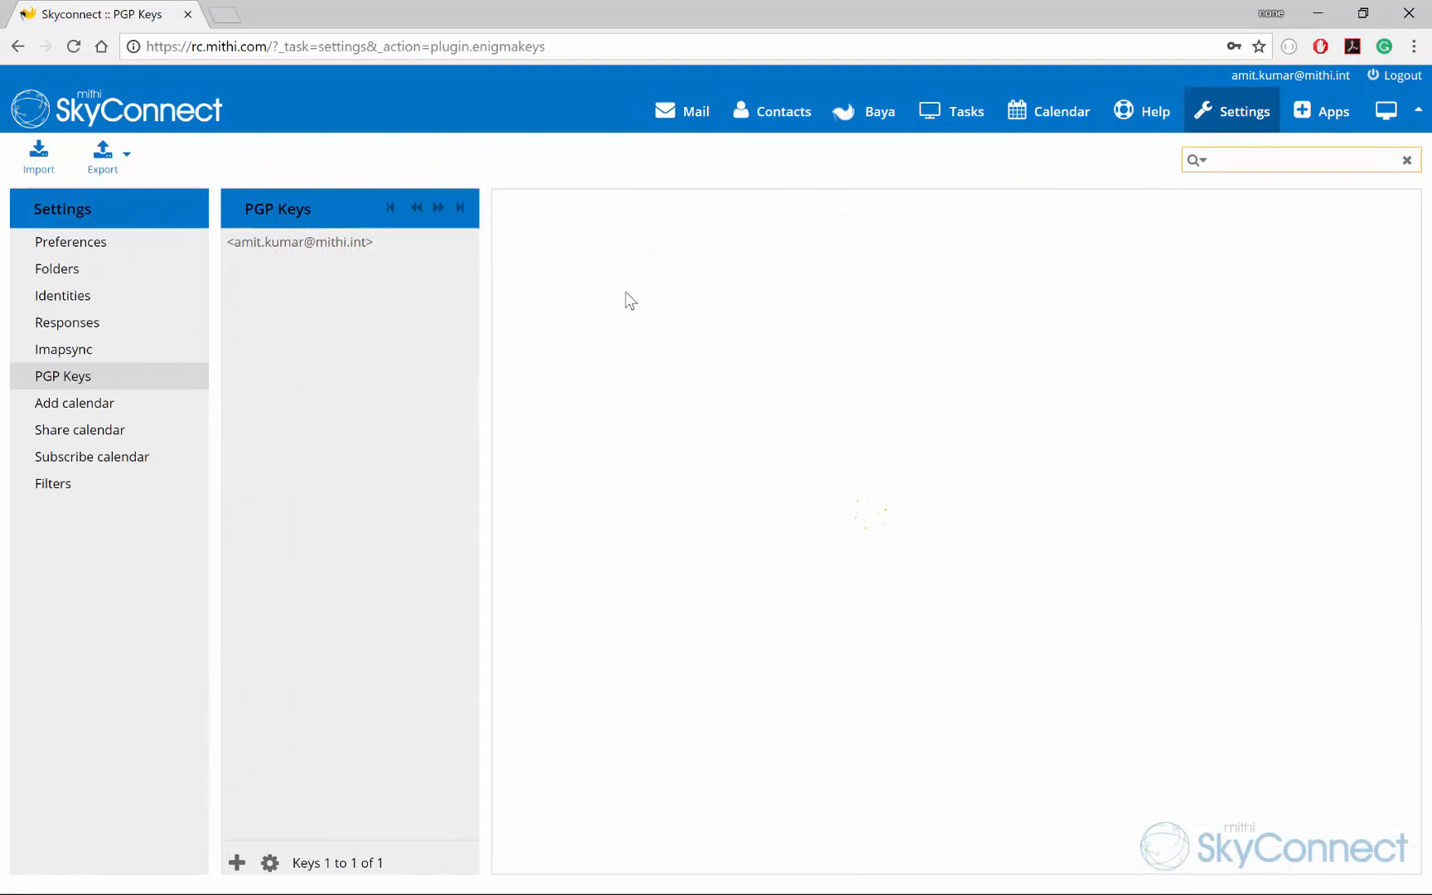
{"action": "left_click", "coordinate": [691, 124]}
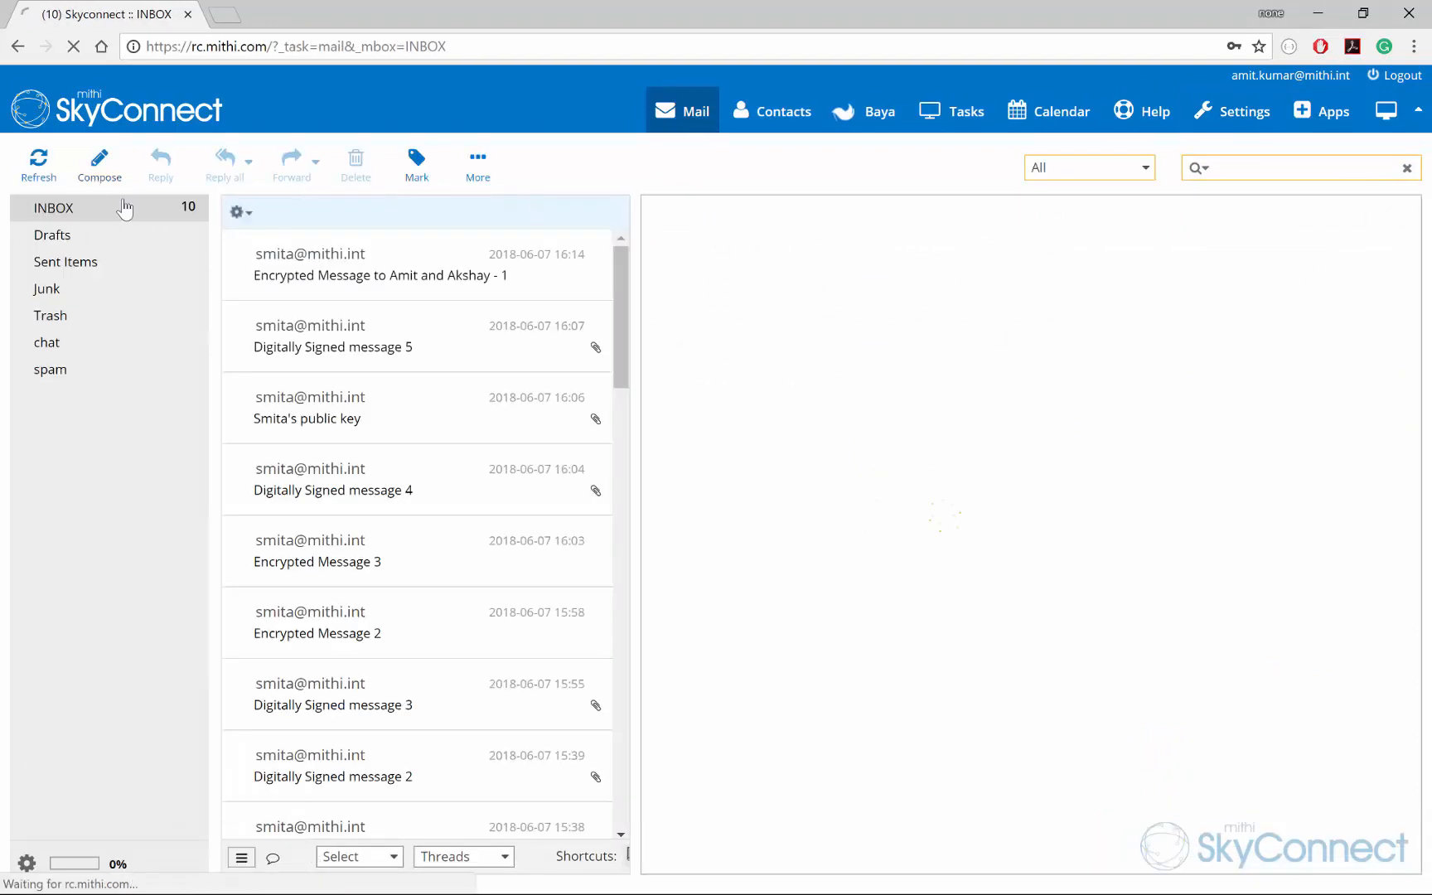
Step: Send 'Encryption key' reading 'Find the encryption key' with your public key to the other two accounts
{"action": "left_click", "coordinate": [98, 169]}
{"action": "type", "text": "smi"}
{"action": "key", "text": "Return"}
{"action": "type", "text": "aks"}
{"action": "key", "text": "Return"}
{"action": "left_click", "coordinate": [414, 312]}
{"action": "type", "text": "Encryption key"}
{"action": "left_click", "coordinate": [340, 442]}
{"action": "type", "text": "Find the encryption key"}
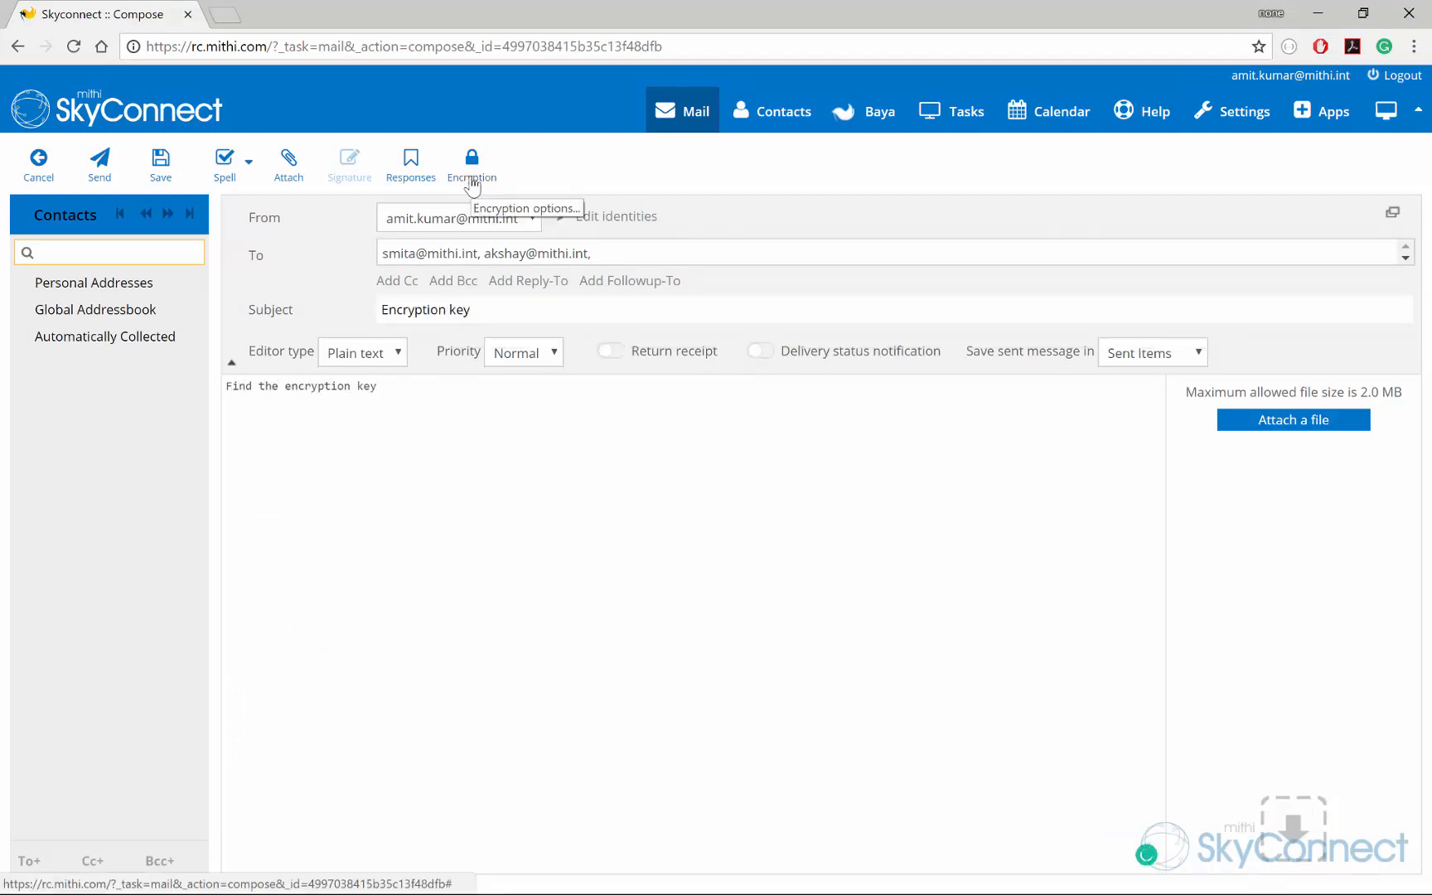
{"action": "left_click", "coordinate": [471, 183]}
{"action": "left_click", "coordinate": [634, 264]}
{"action": "left_click", "coordinate": [745, 537]}
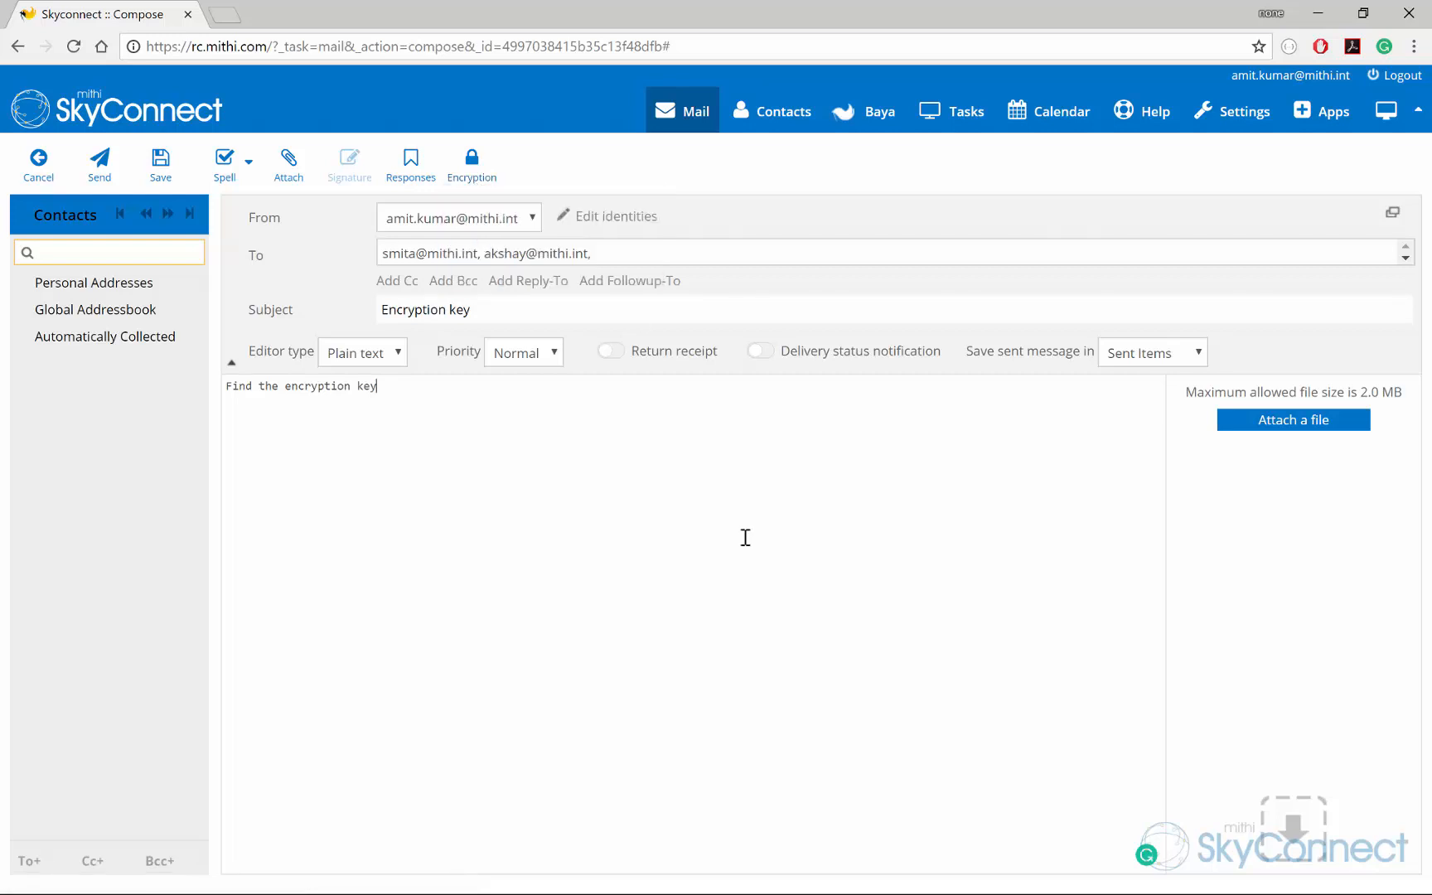
{"action": "left_click", "coordinate": [100, 166]}
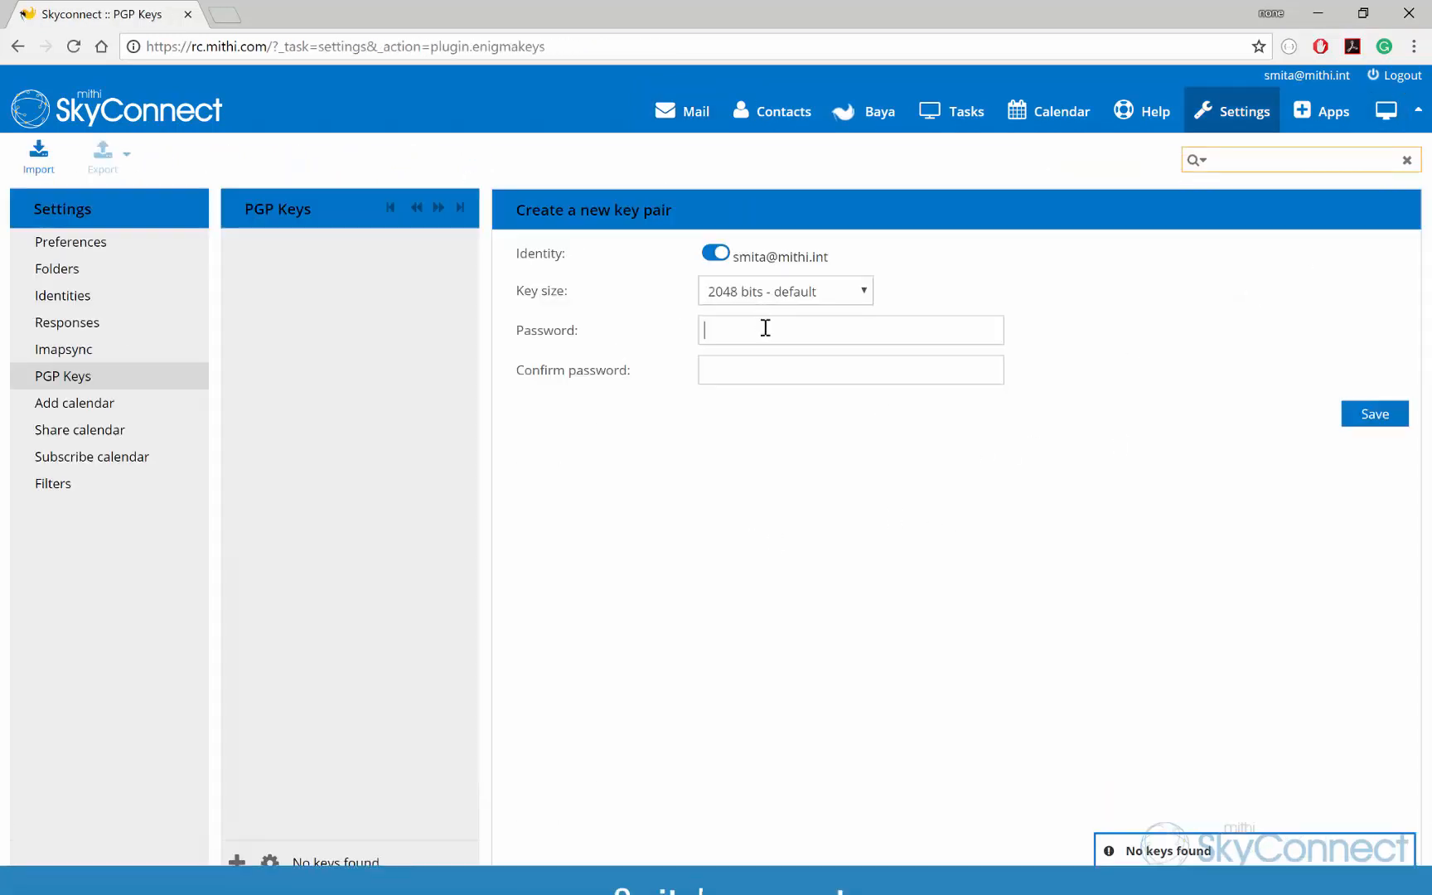
Step: Create the second account's key pair, entering and confirming its key password
{"action": "key", "text": "Tab"}
{"action": "key", "text": "Return"}
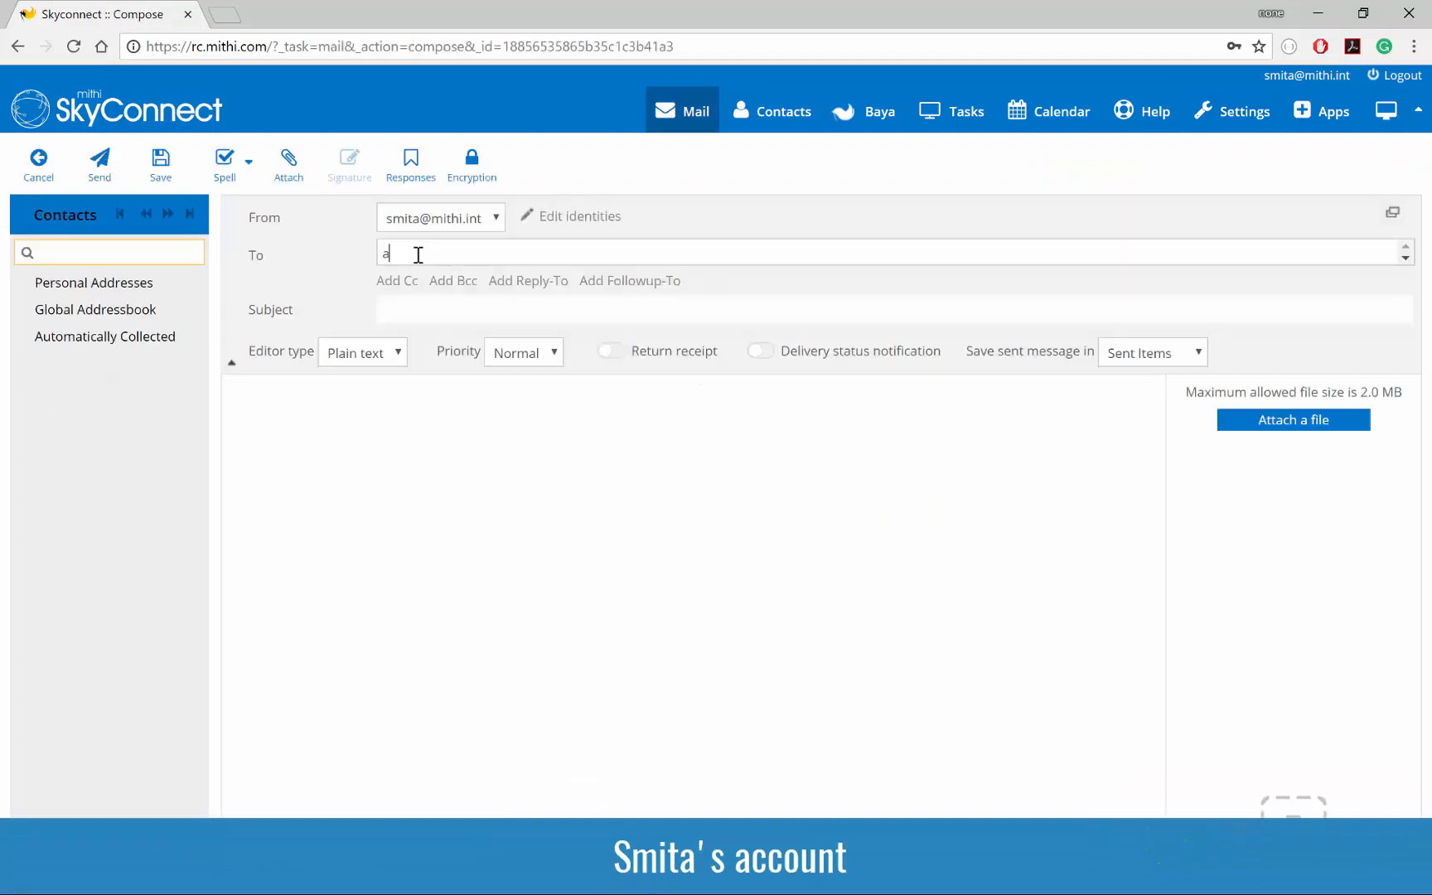
Step: From the second account, send an 'Encryption key' message with its public key to both others
{"action": "type", "text": "m"}
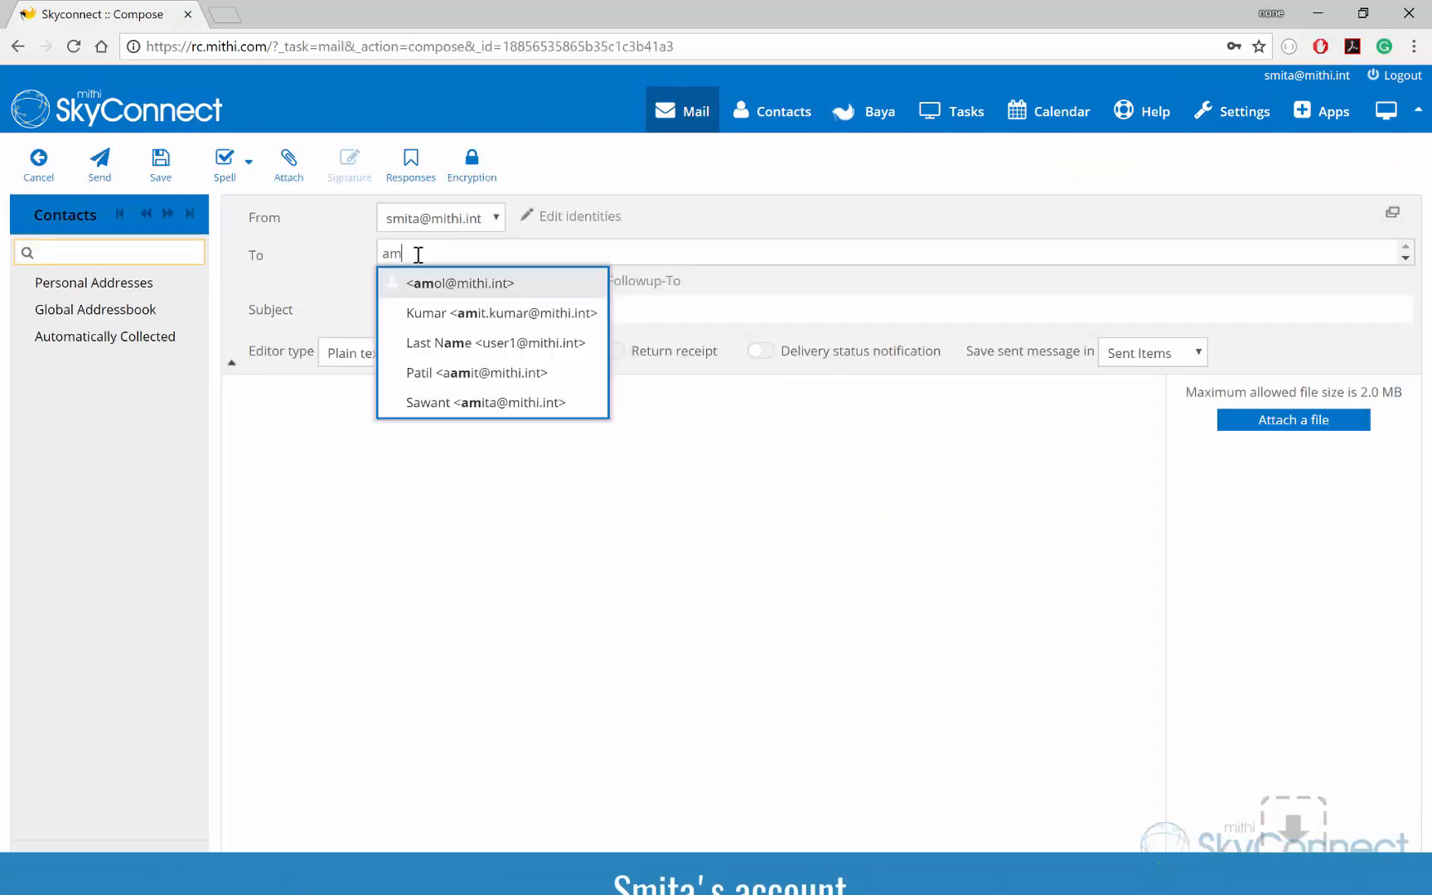
{"action": "left_click", "coordinate": [464, 313]}
{"action": "type", "text": "aks"}
{"action": "left_click", "coordinate": [511, 282]}
{"action": "left_click", "coordinate": [504, 308]}
{"action": "type", "text": "Enc"}
{"action": "left_click", "coordinate": [428, 358]}
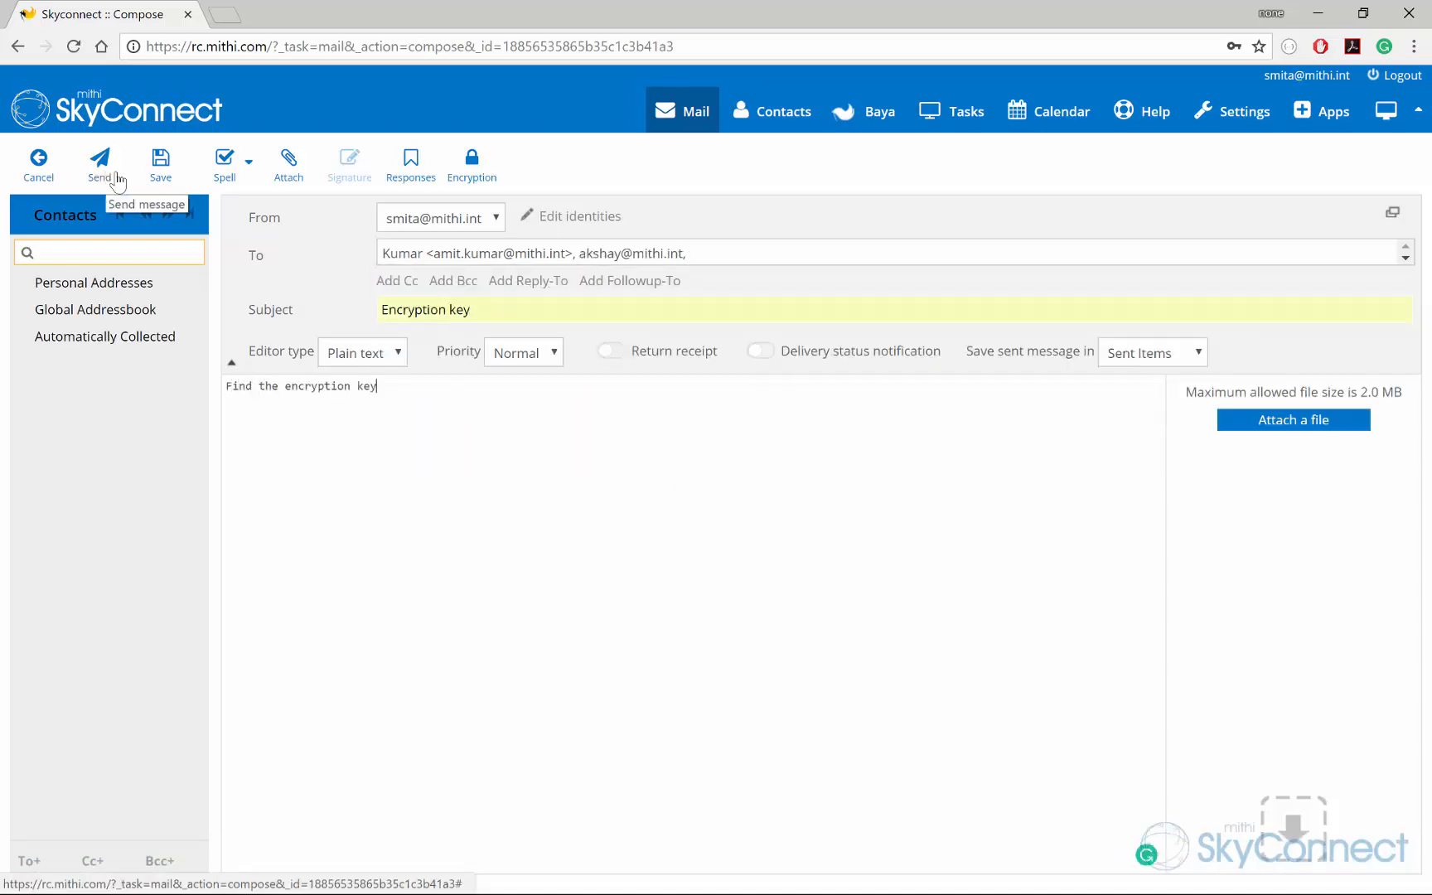
{"action": "left_click", "coordinate": [462, 169]}
{"action": "left_click", "coordinate": [589, 515]}
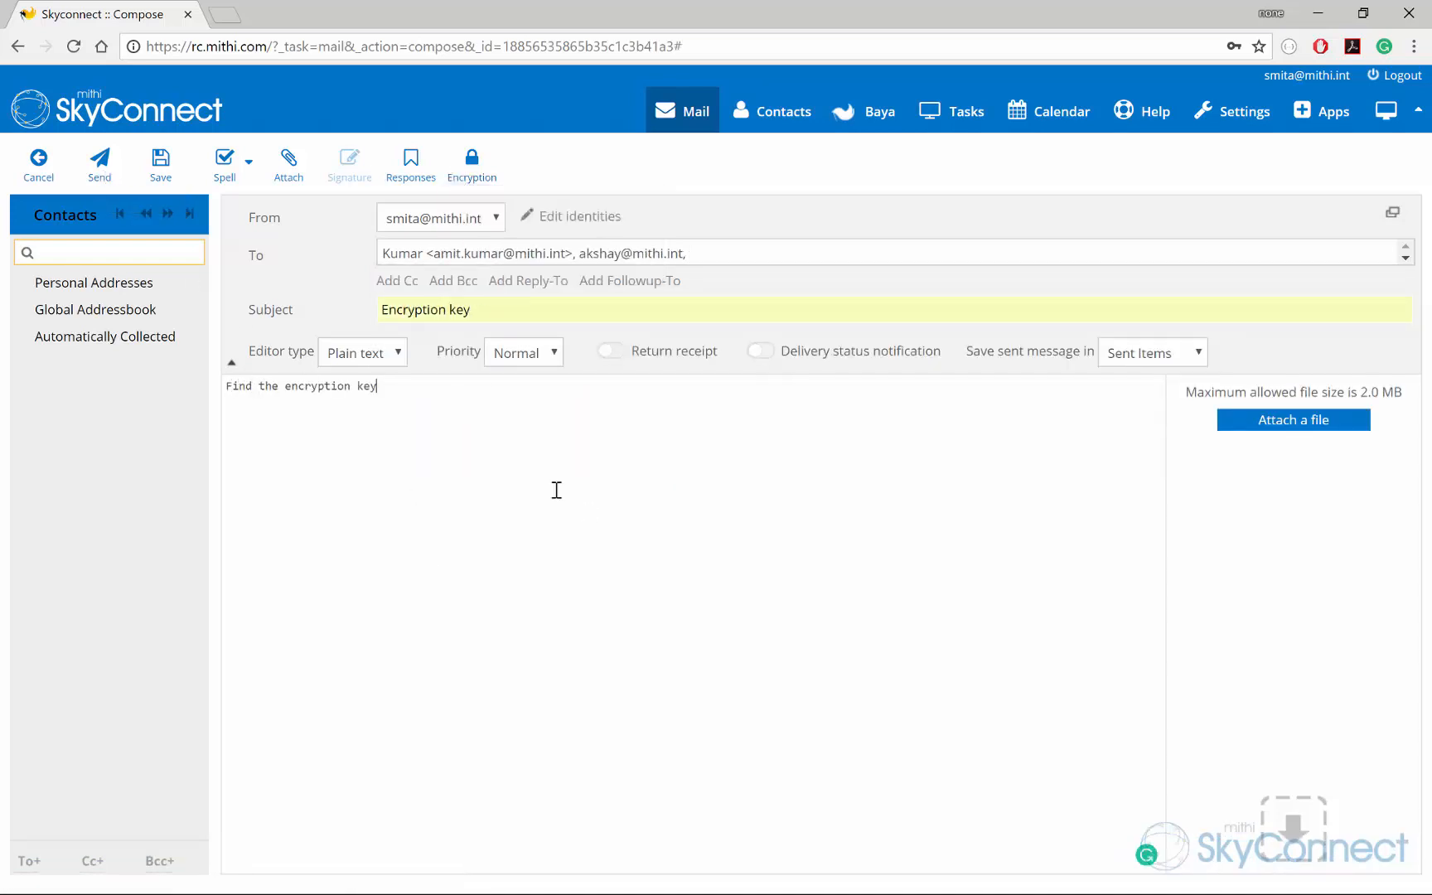
{"action": "left_click", "coordinate": [99, 164]}
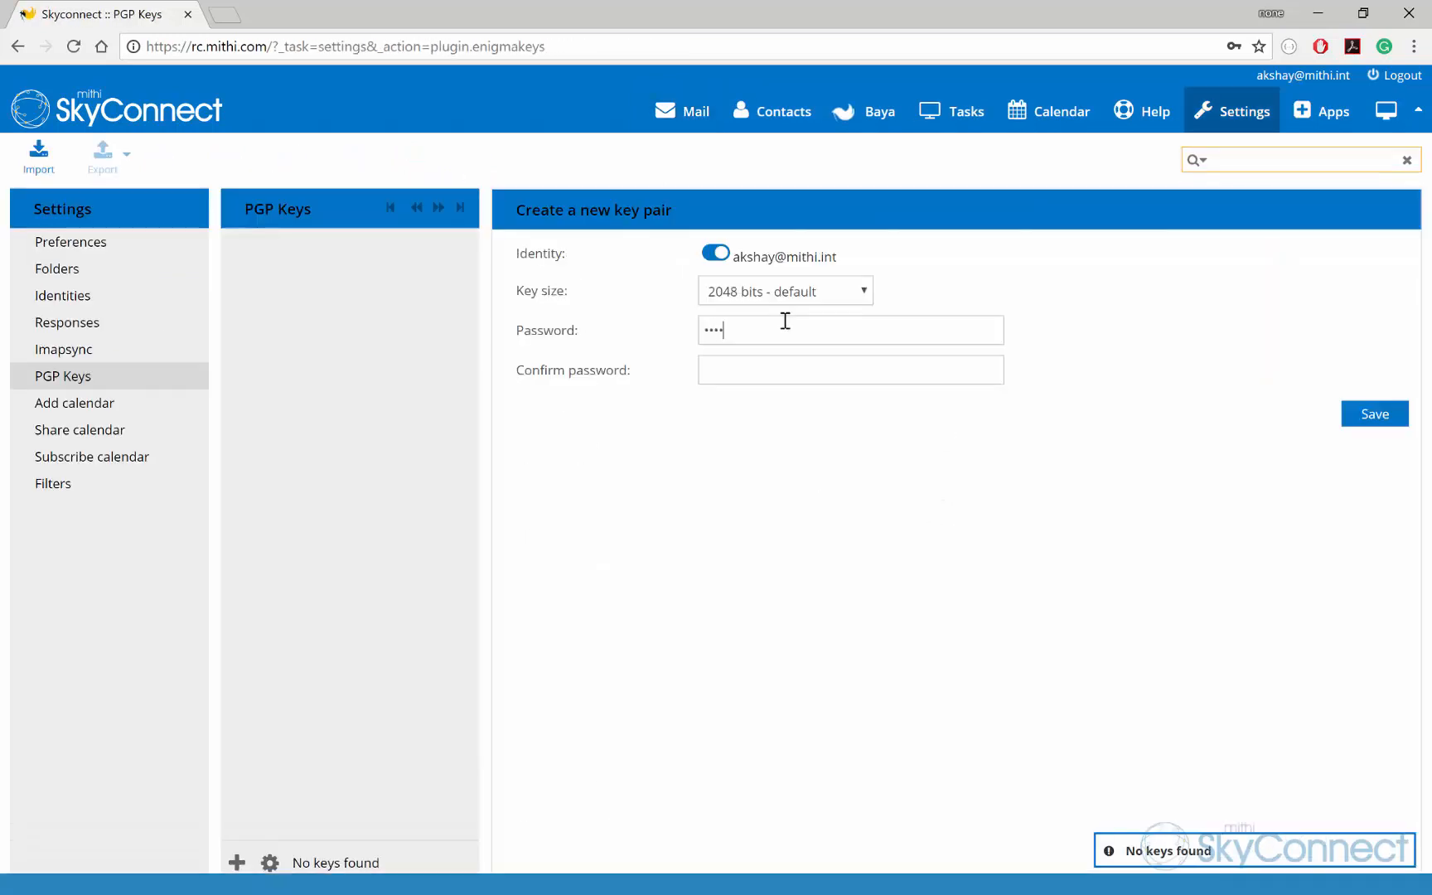
Step: Create the third account's key pair, entering and confirming its key password
{"action": "type", "text": "••"}
{"action": "key", "text": "Tab"}
{"action": "type", "text": "••••••"}
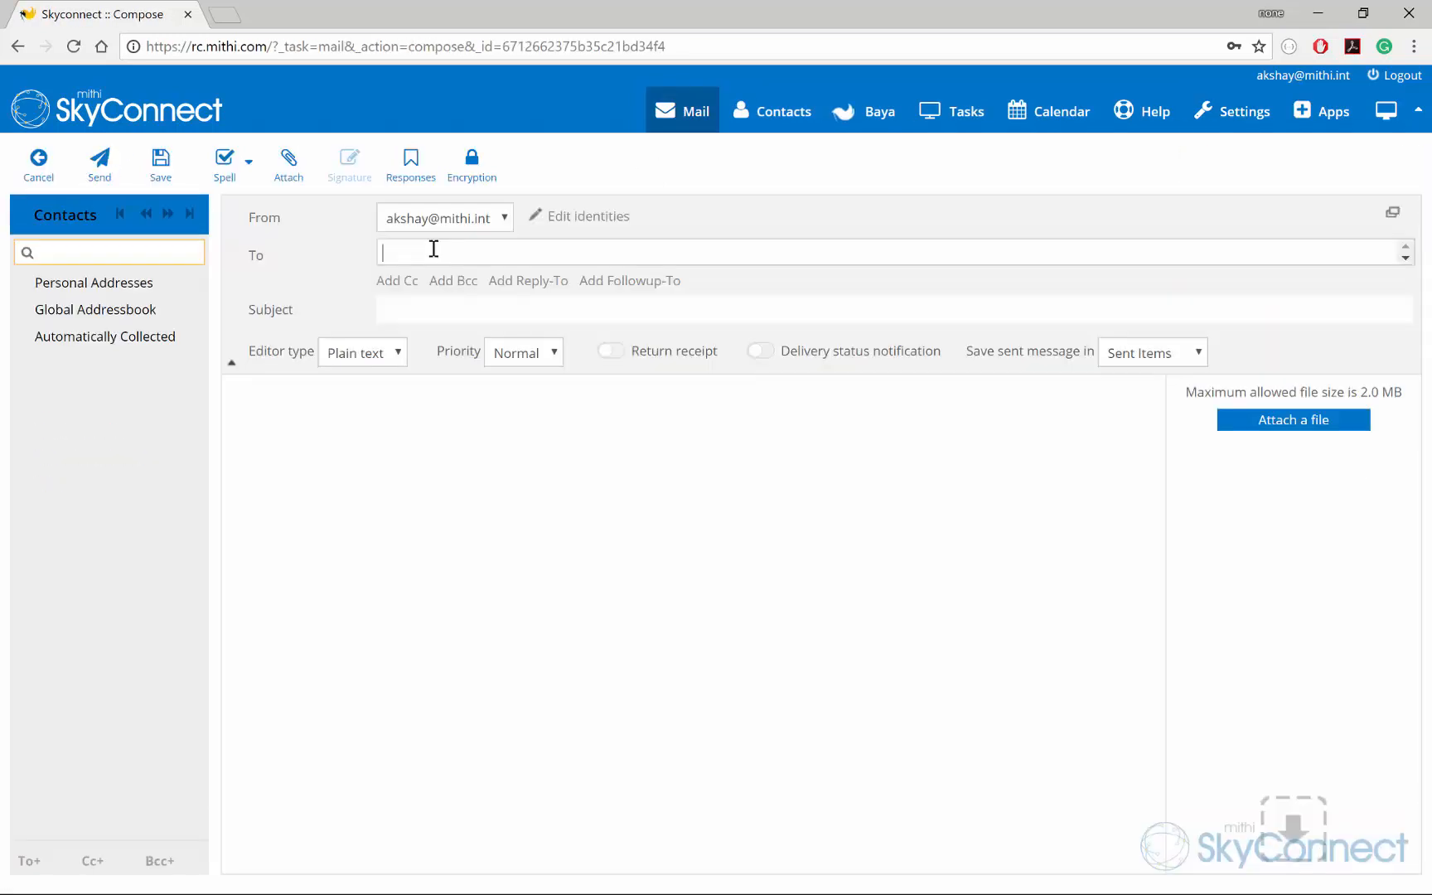
Step: From the third account, send 'Encryption key' reading 'Find the encryption key' with its public key to both others
{"action": "type", "text": "amit"}
{"action": "key", "text": "Return"}
{"action": "type", "text": "ak"}
{"action": "key", "text": "Return"}
{"action": "left_click", "coordinate": [457, 308]}
{"action": "type", "text": "En"}
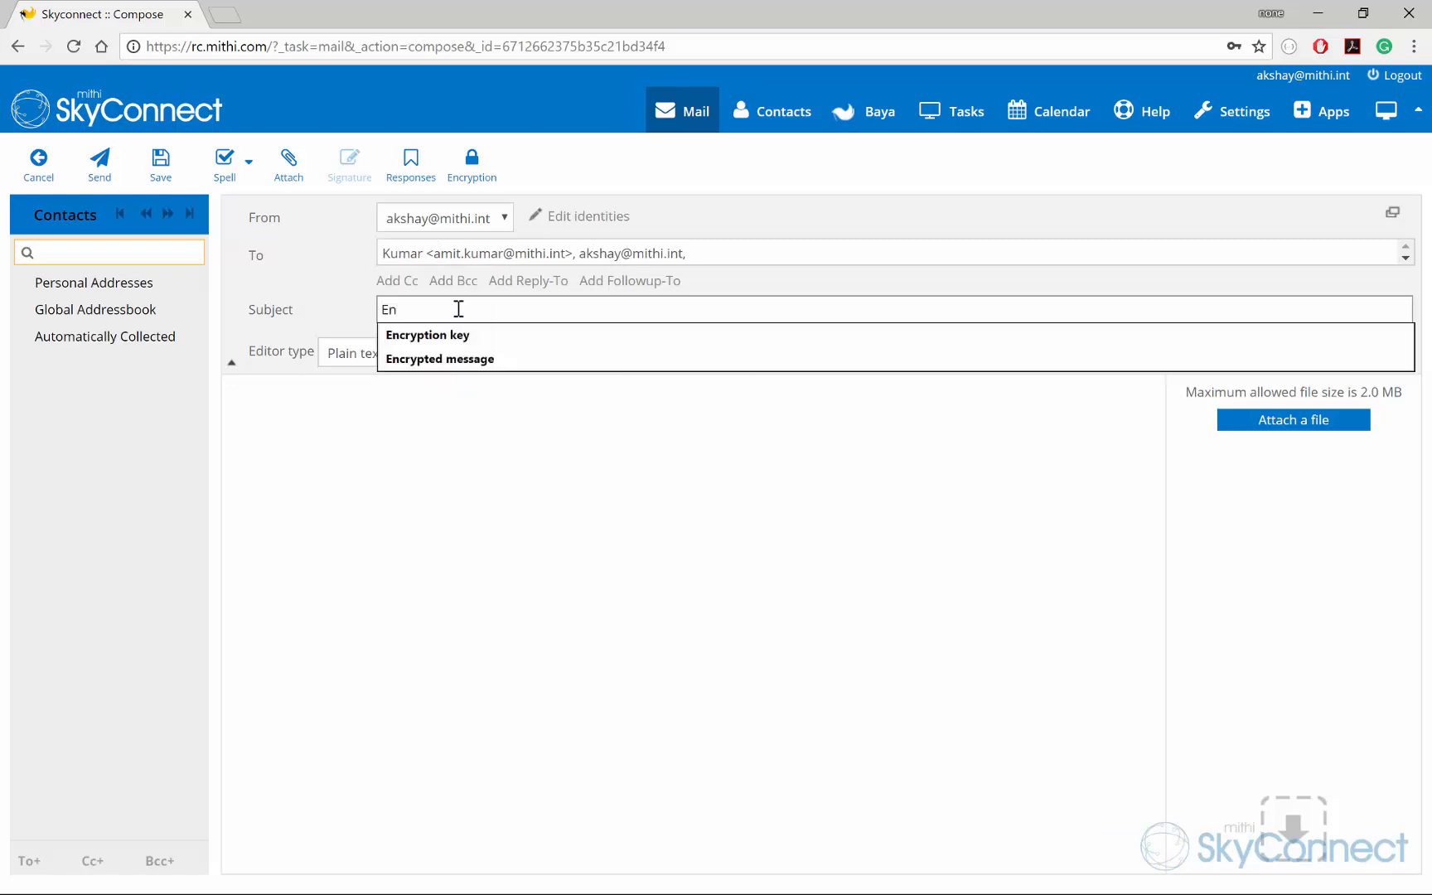
{"action": "left_click", "coordinate": [439, 335]}
{"action": "left_click", "coordinate": [434, 409]}
{"action": "type", "text": "Find the encryption key"}
{"action": "left_click", "coordinate": [471, 165]}
{"action": "left_click", "coordinate": [638, 263]}
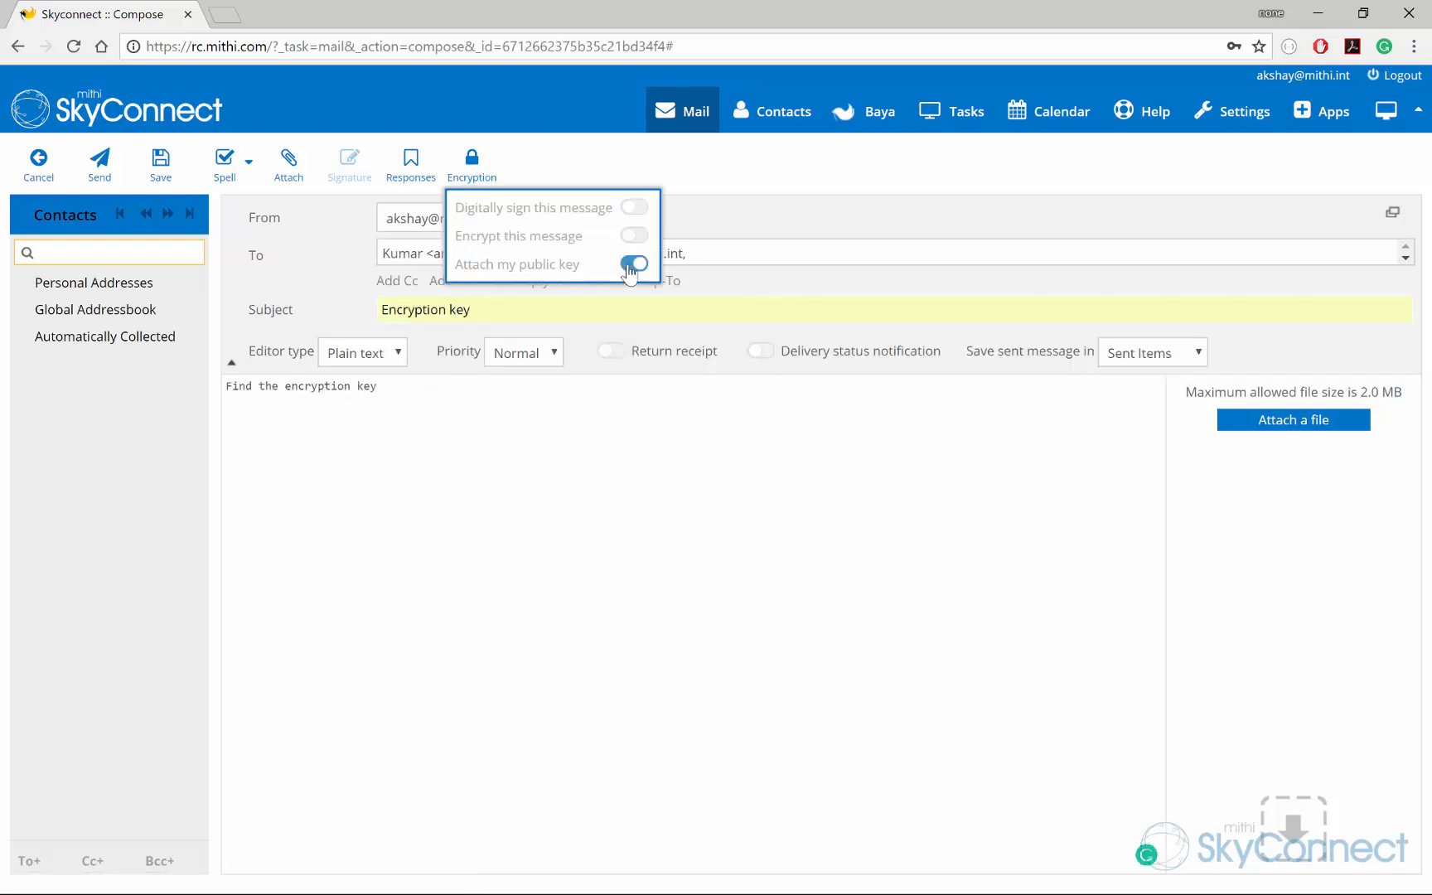
{"action": "left_click", "coordinate": [96, 172]}
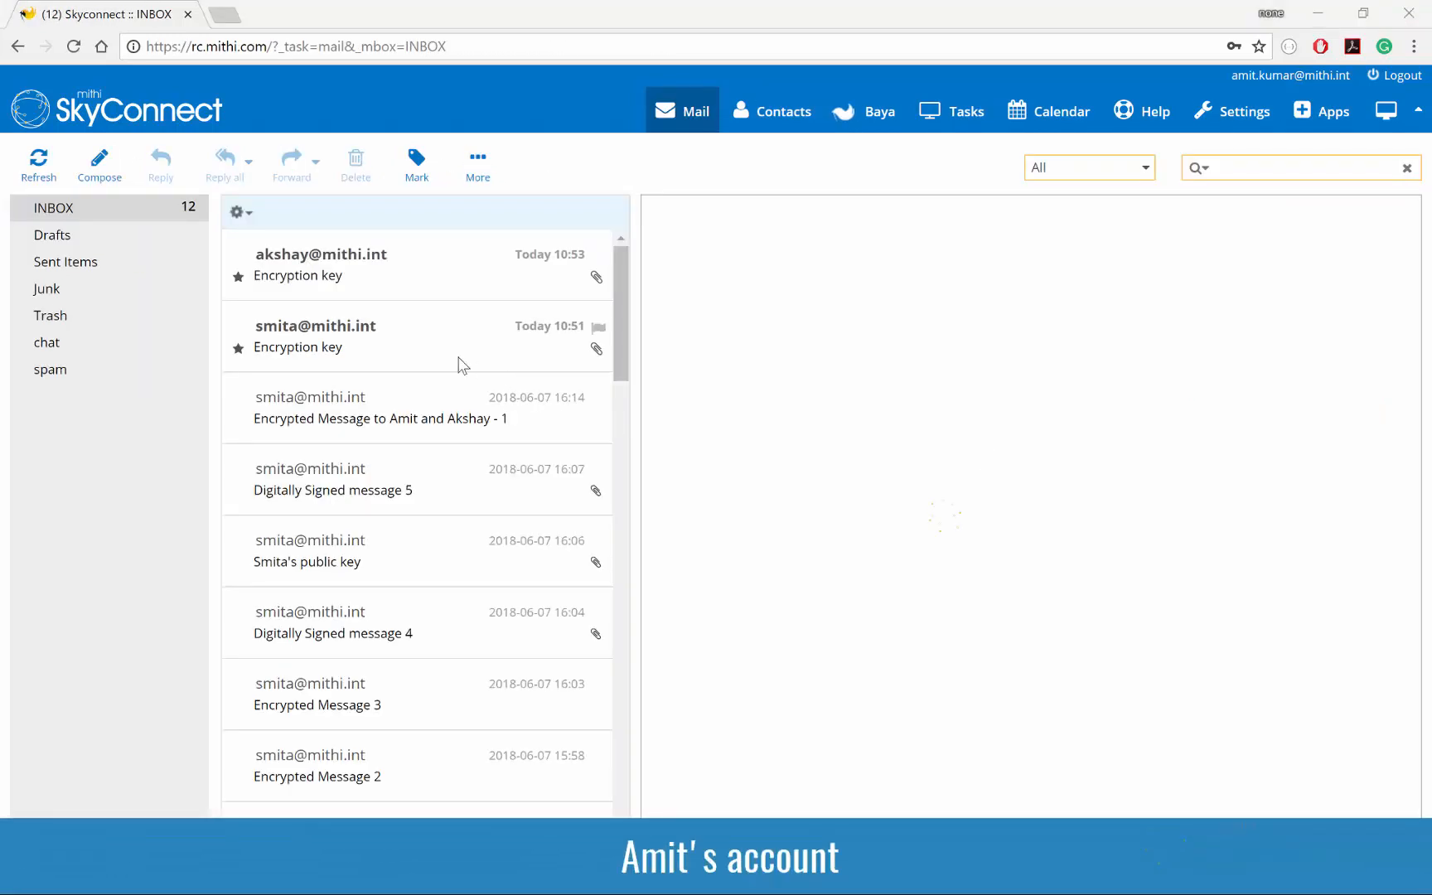
Step: Import the PGP keys attached to both received 'Encryption key' messages
{"action": "left_click", "coordinate": [462, 365]}
{"action": "left_click", "coordinate": [820, 383]}
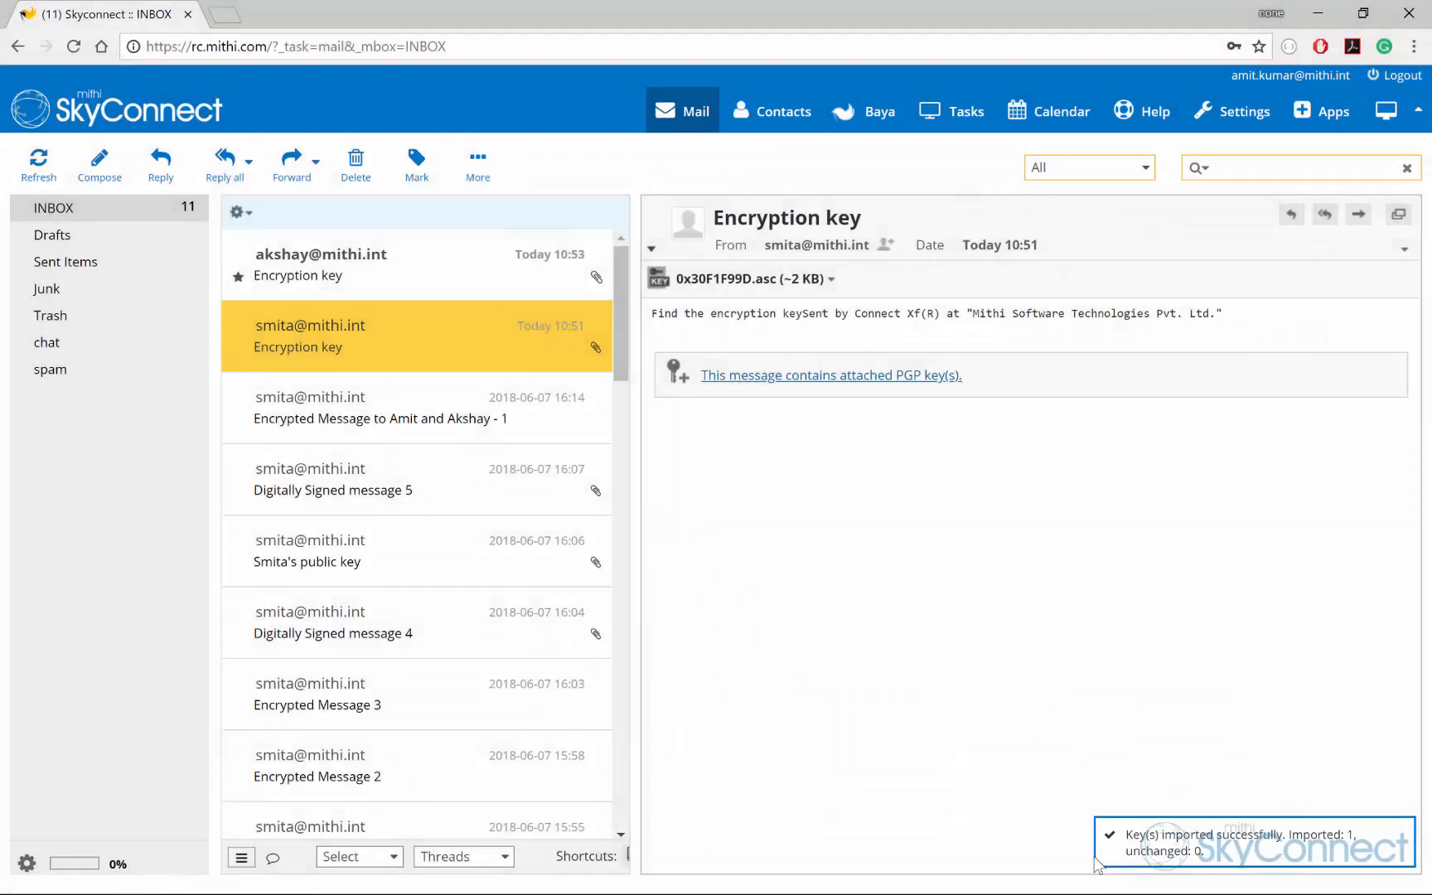
{"action": "left_click", "coordinate": [437, 278]}
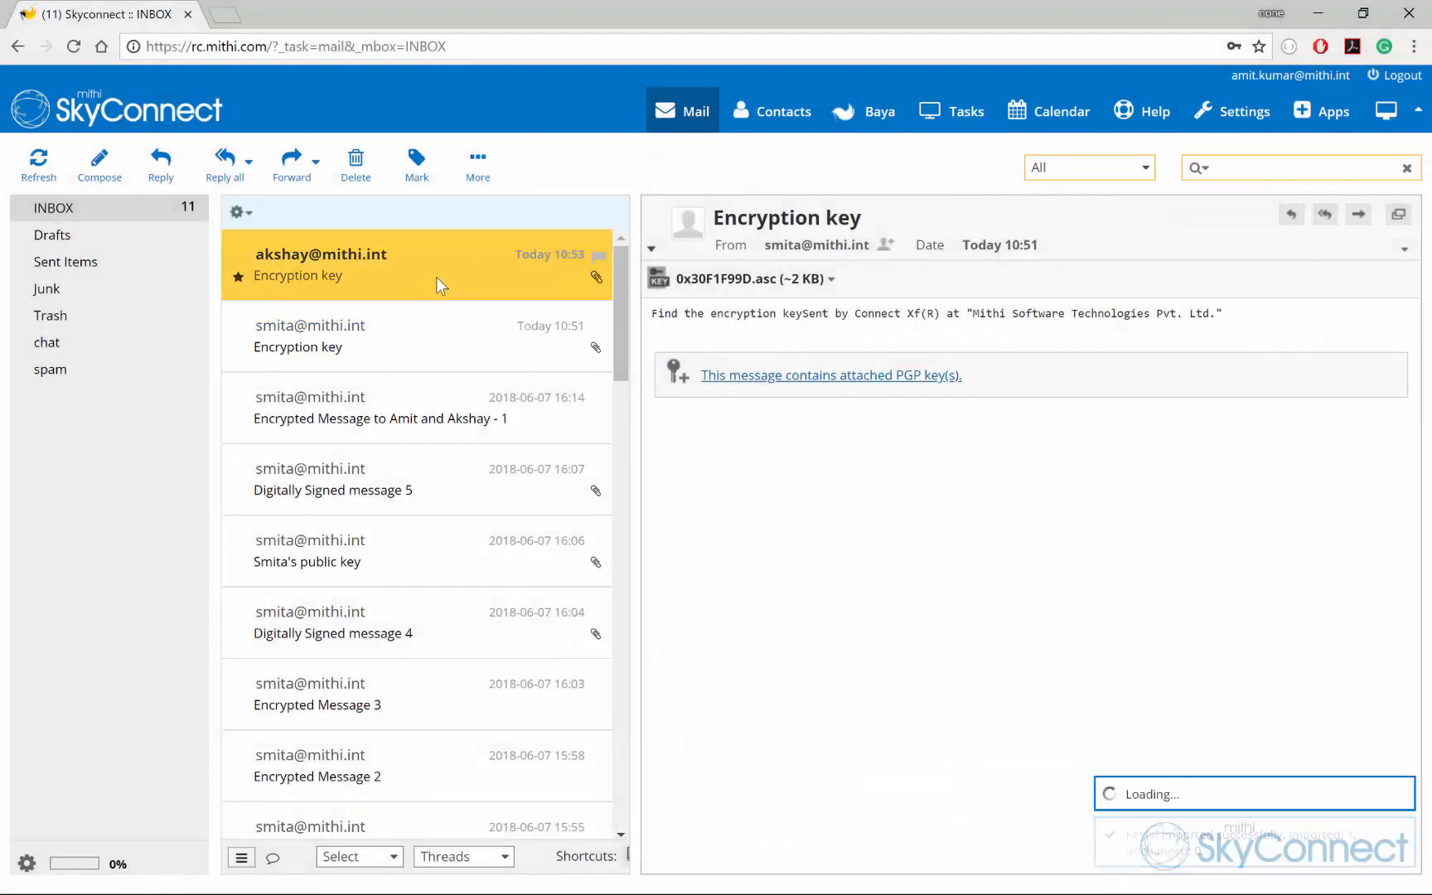
{"action": "left_click", "coordinate": [797, 377]}
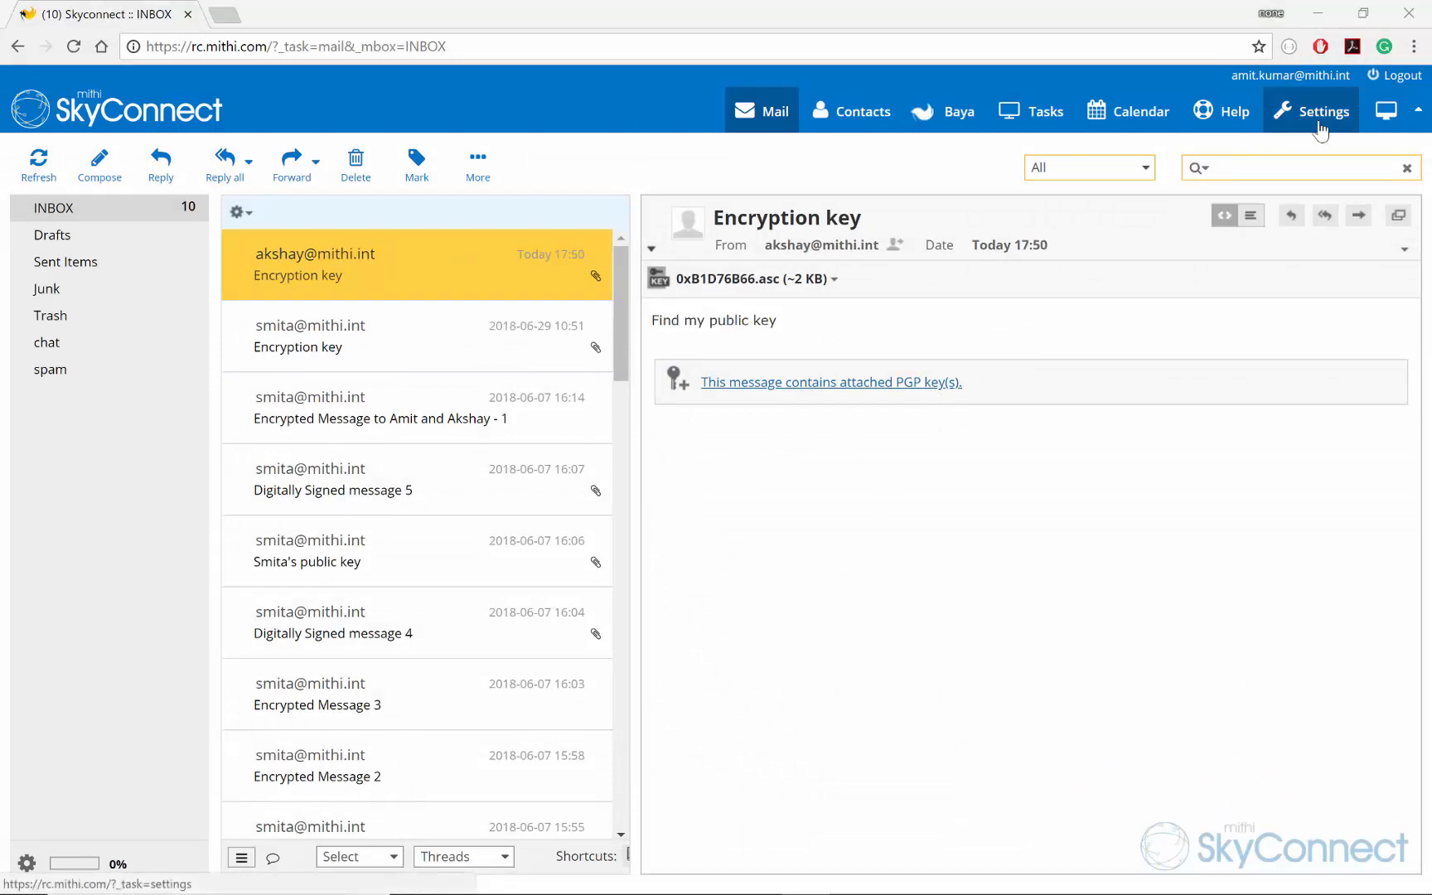
Step: Export only the third stored key's public key to export.pgp
{"action": "left_click", "coordinate": [1319, 124]}
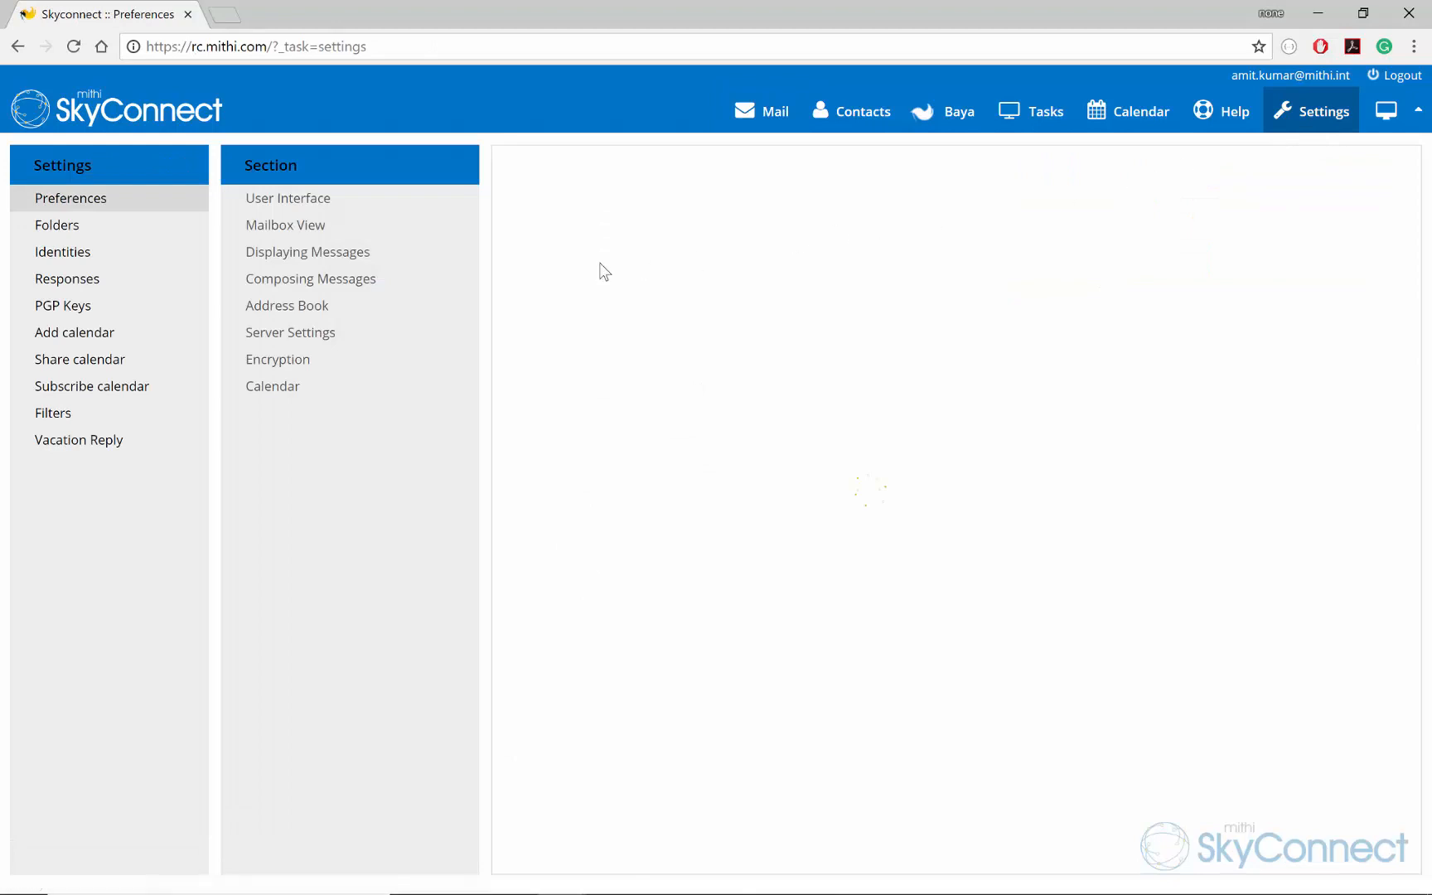
{"action": "left_click", "coordinate": [72, 312]}
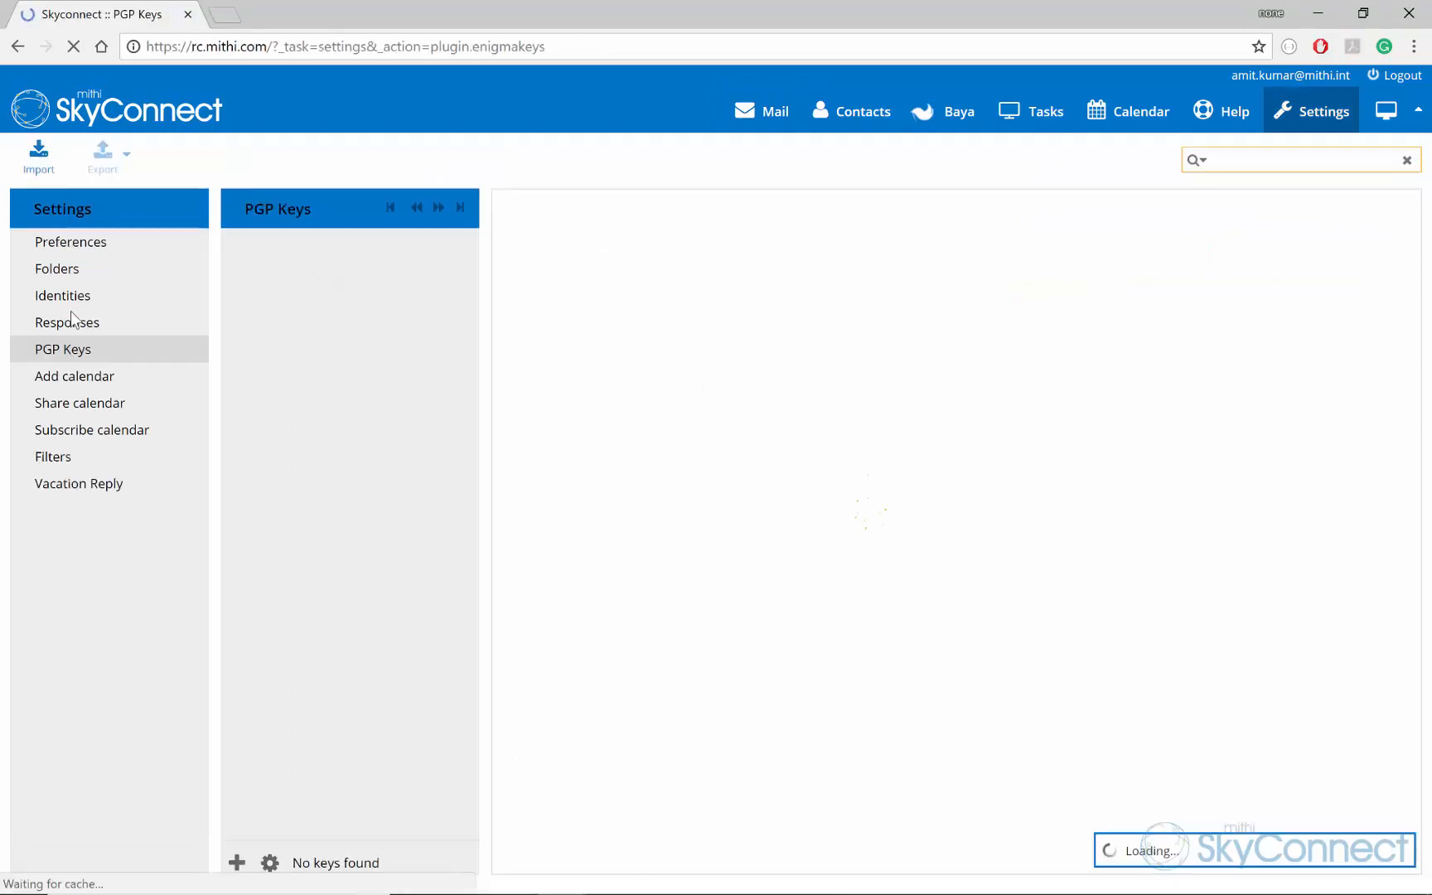
{"action": "left_click", "coordinate": [273, 296]}
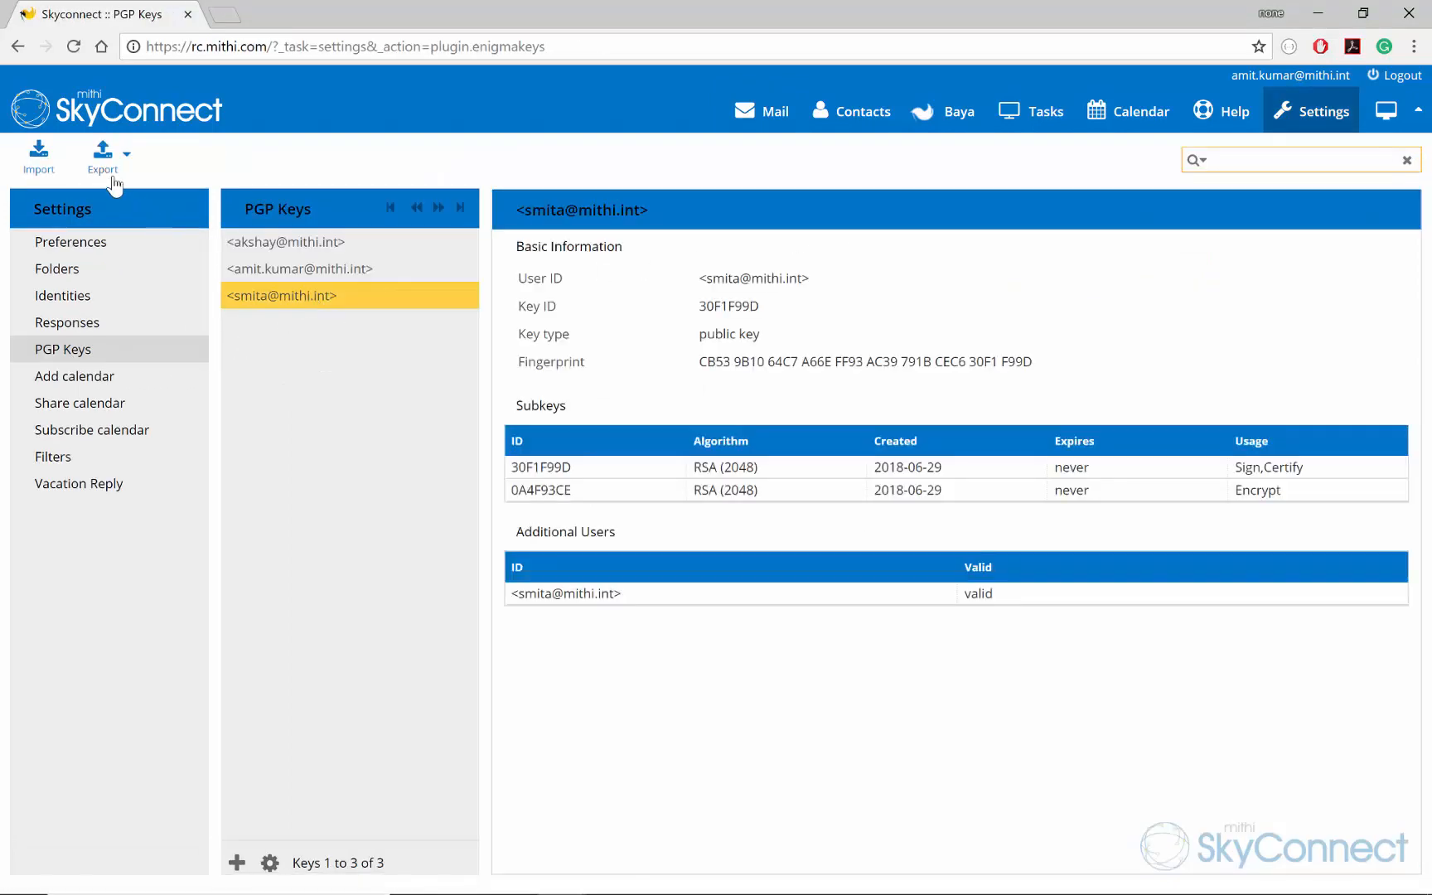
{"action": "left_click", "coordinate": [102, 172]}
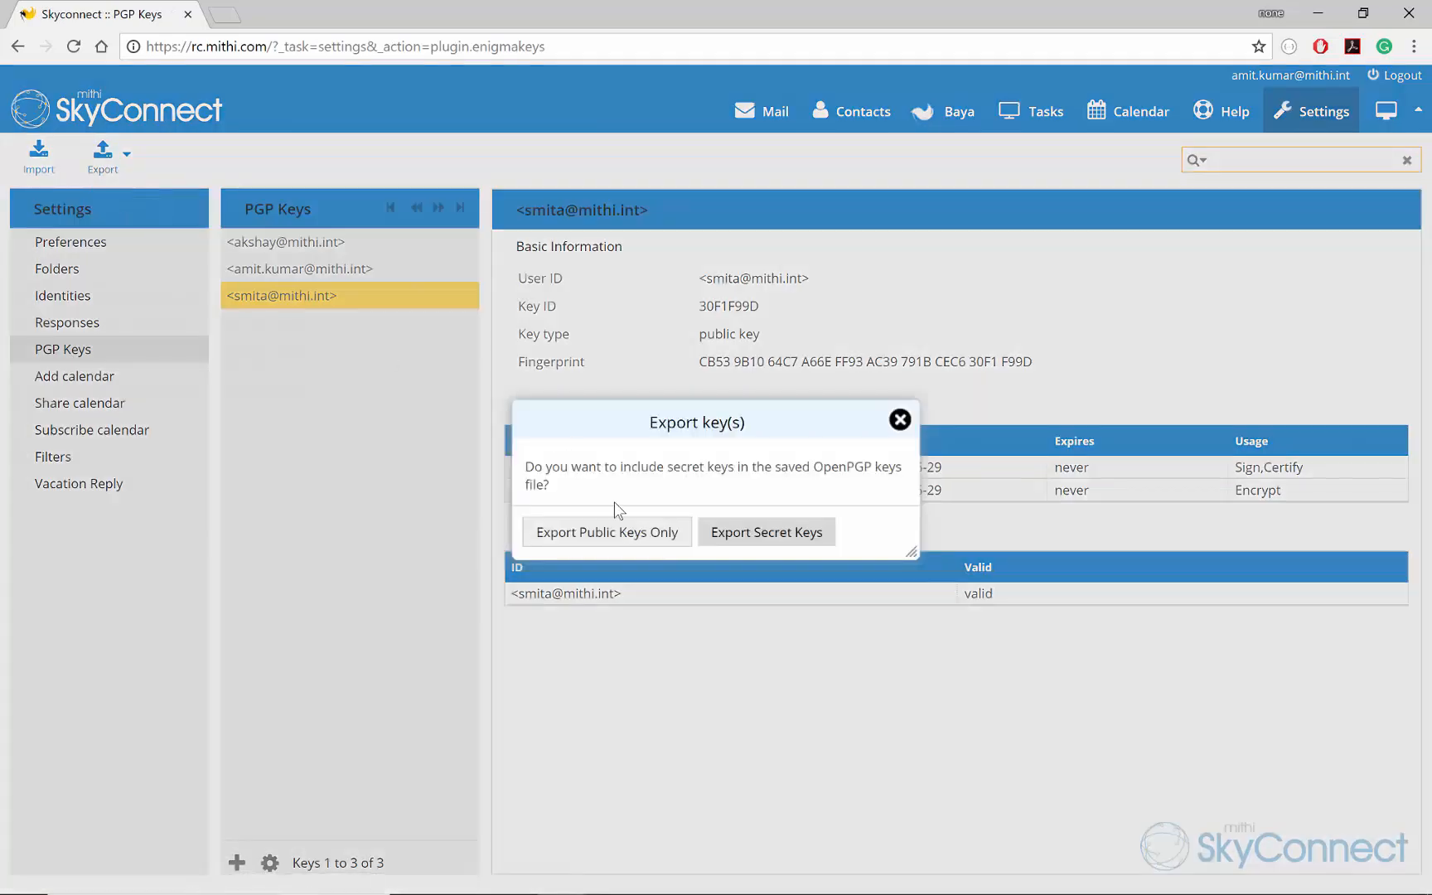
{"action": "left_click", "coordinate": [622, 536]}
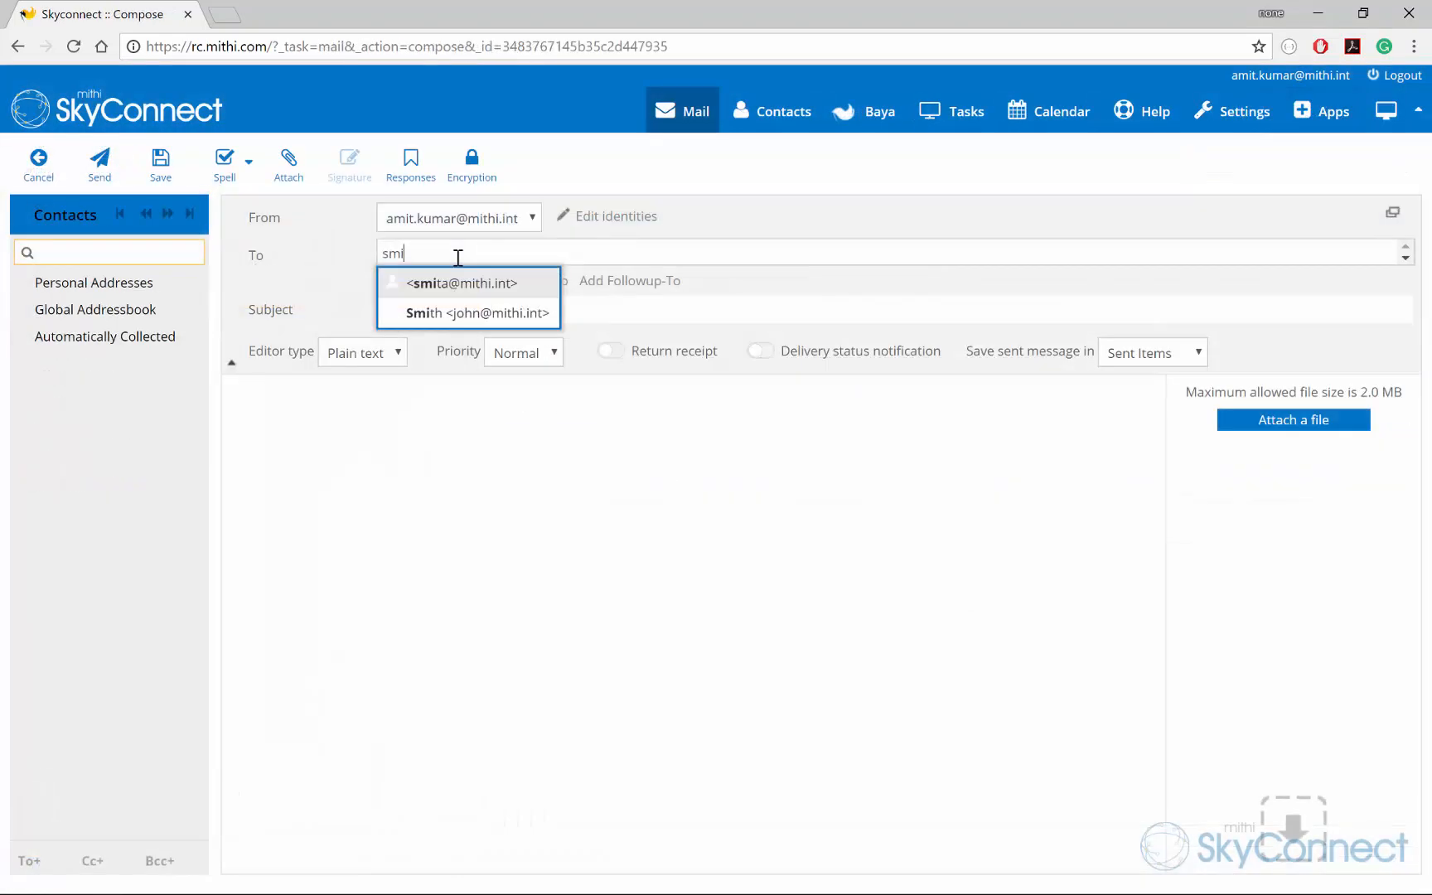
{"action": "key", "text": "Tab"}
Step: Address a message to both contacts with subject 'Encrypted message' and body 'This is an encrypted message'
{"action": "left_click", "coordinate": [515, 256]}
{"action": "type", "text": "ak"}
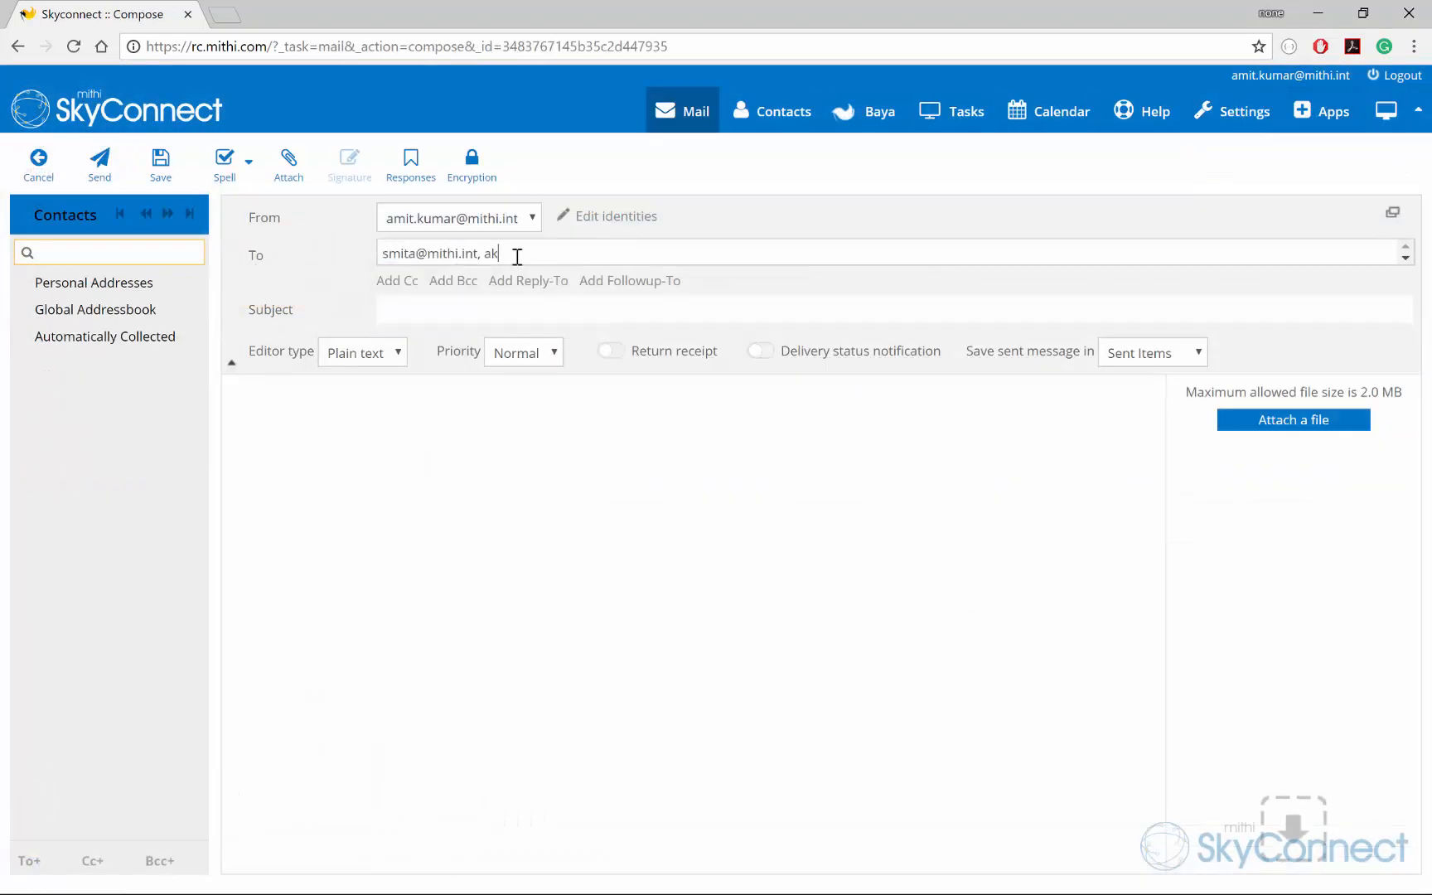
{"action": "key", "text": "Tab"}
{"action": "type", "text": "Encrypted message"}
{"action": "left_click", "coordinate": [461, 498]}
{"action": "type", "text": "This is an encrypted message"}
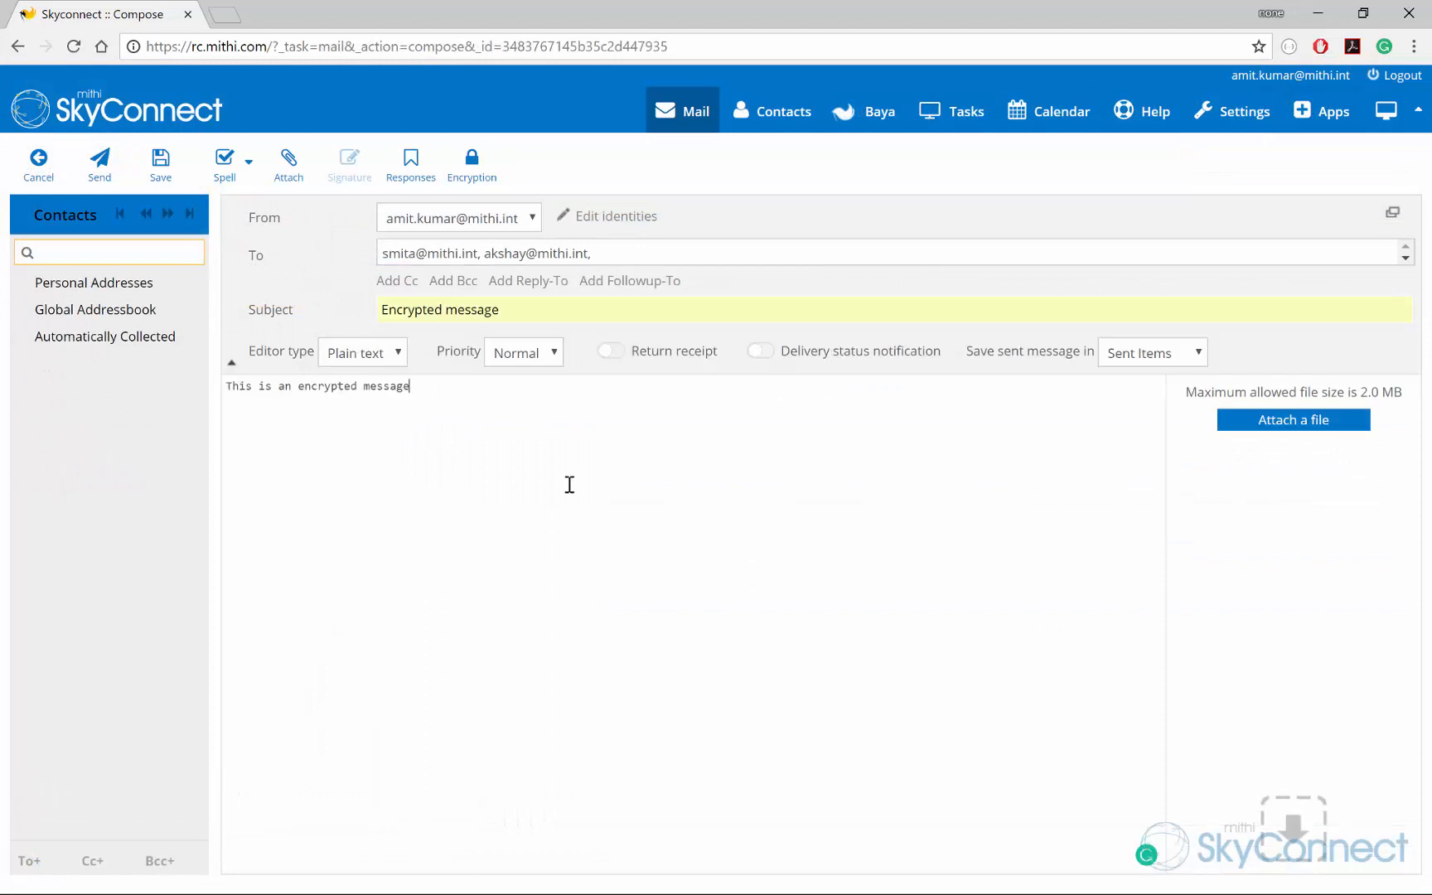
Step: Turn on signing and encryption, then send it, unlocking the secret key with its passphrase
{"action": "left_click", "coordinate": [474, 170]}
{"action": "left_click", "coordinate": [634, 208]}
{"action": "left_click", "coordinate": [634, 235]}
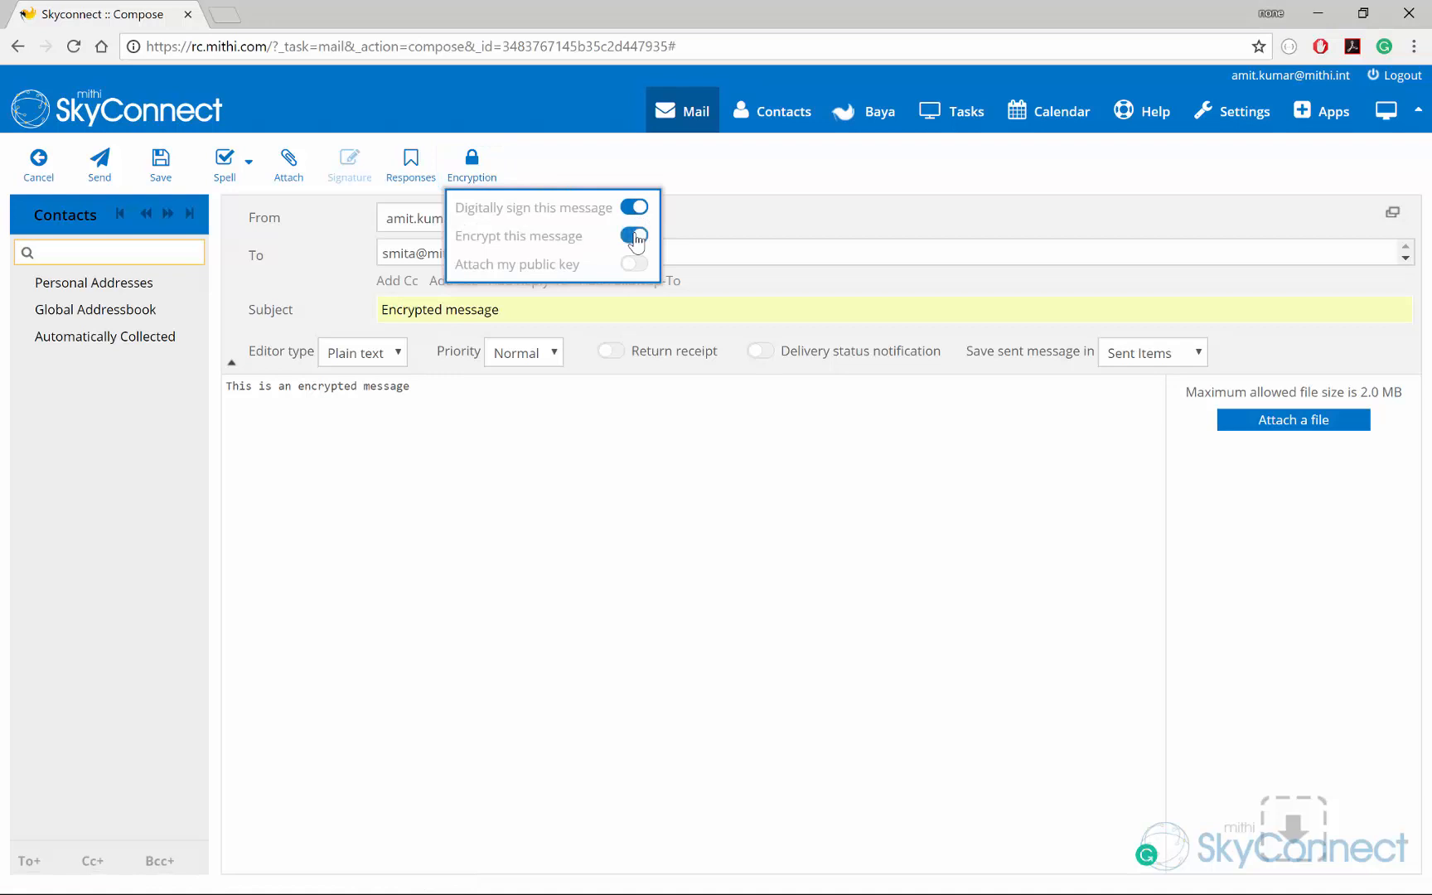
{"action": "left_click", "coordinate": [723, 224]}
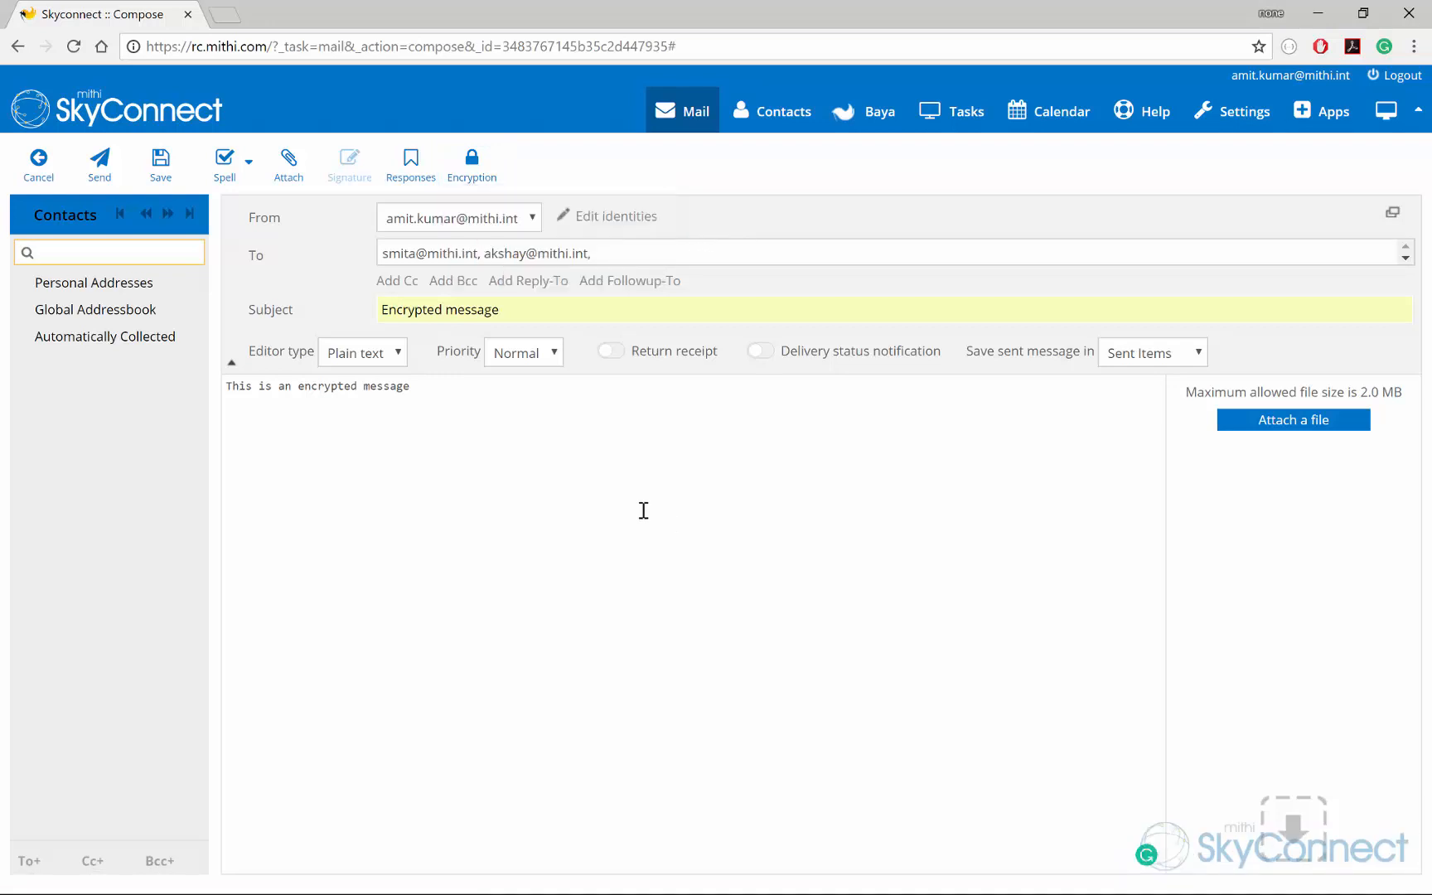
{"action": "left_click", "coordinate": [114, 184]}
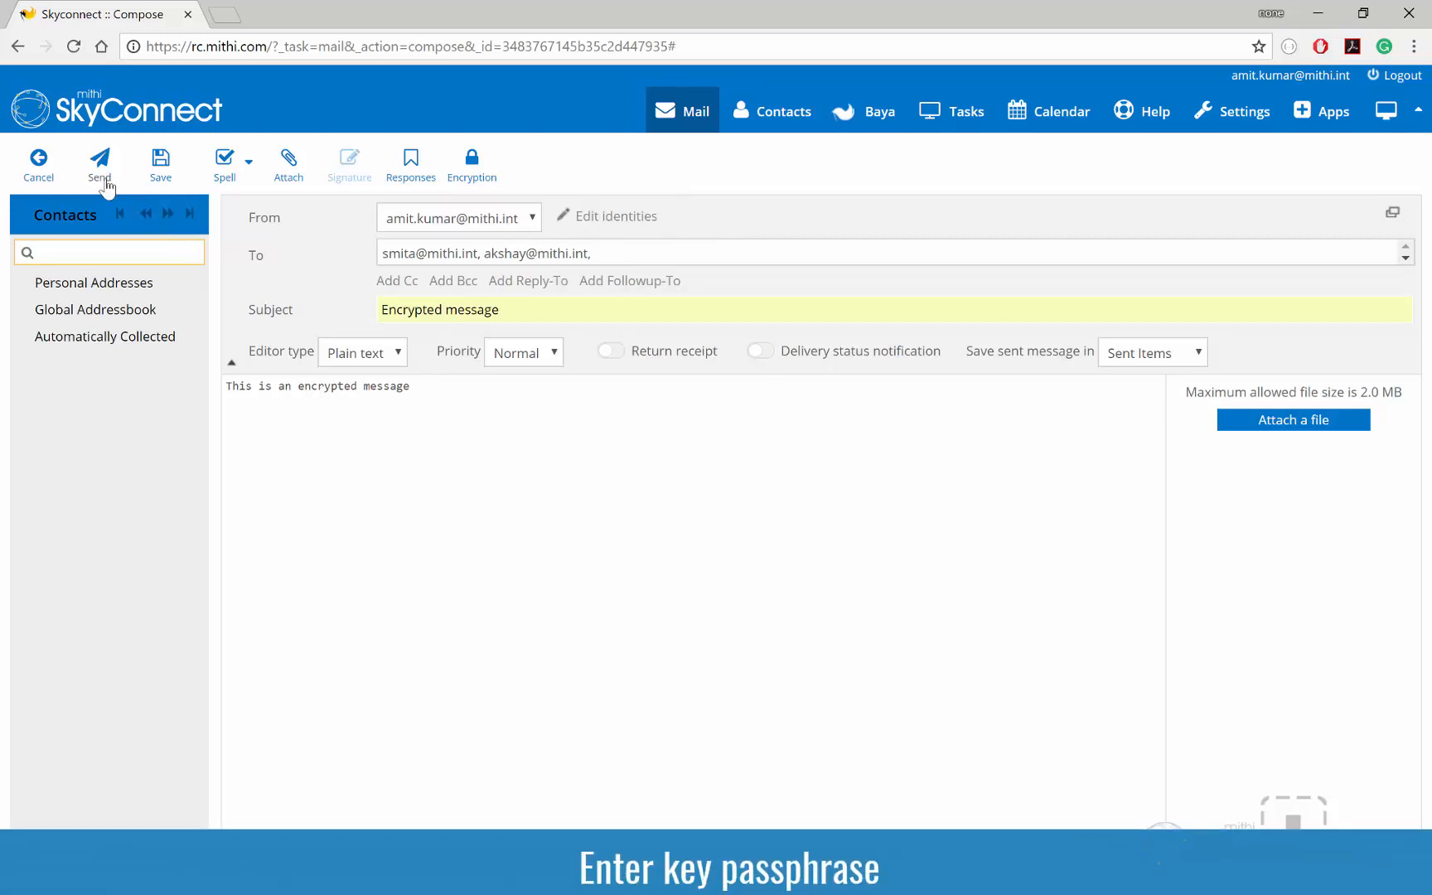
{"action": "type", "text": "*****"}
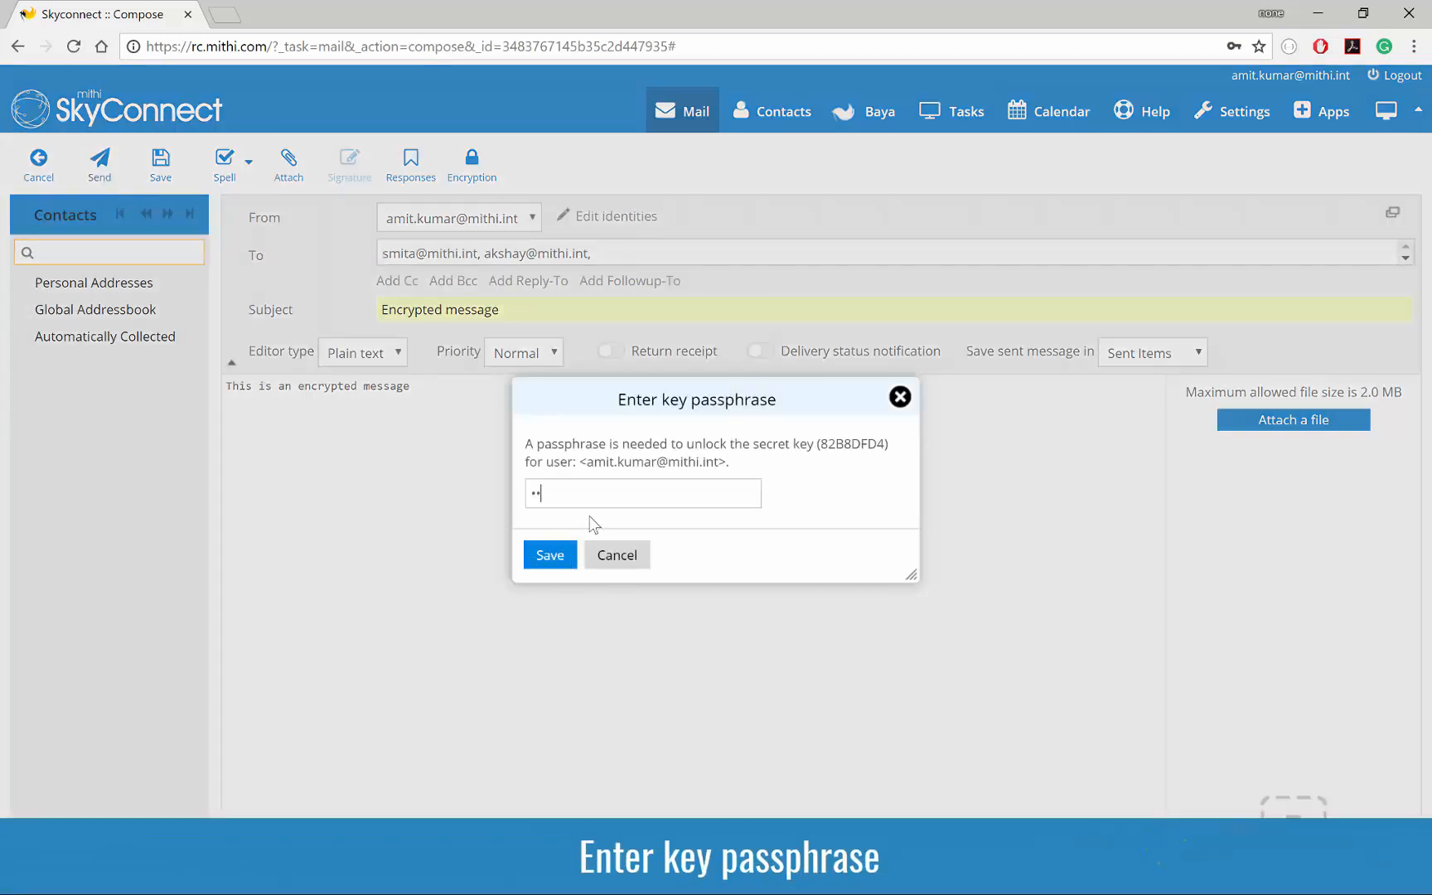
{"action": "type", "text": "***"}
{"action": "left_click", "coordinate": [550, 561]}
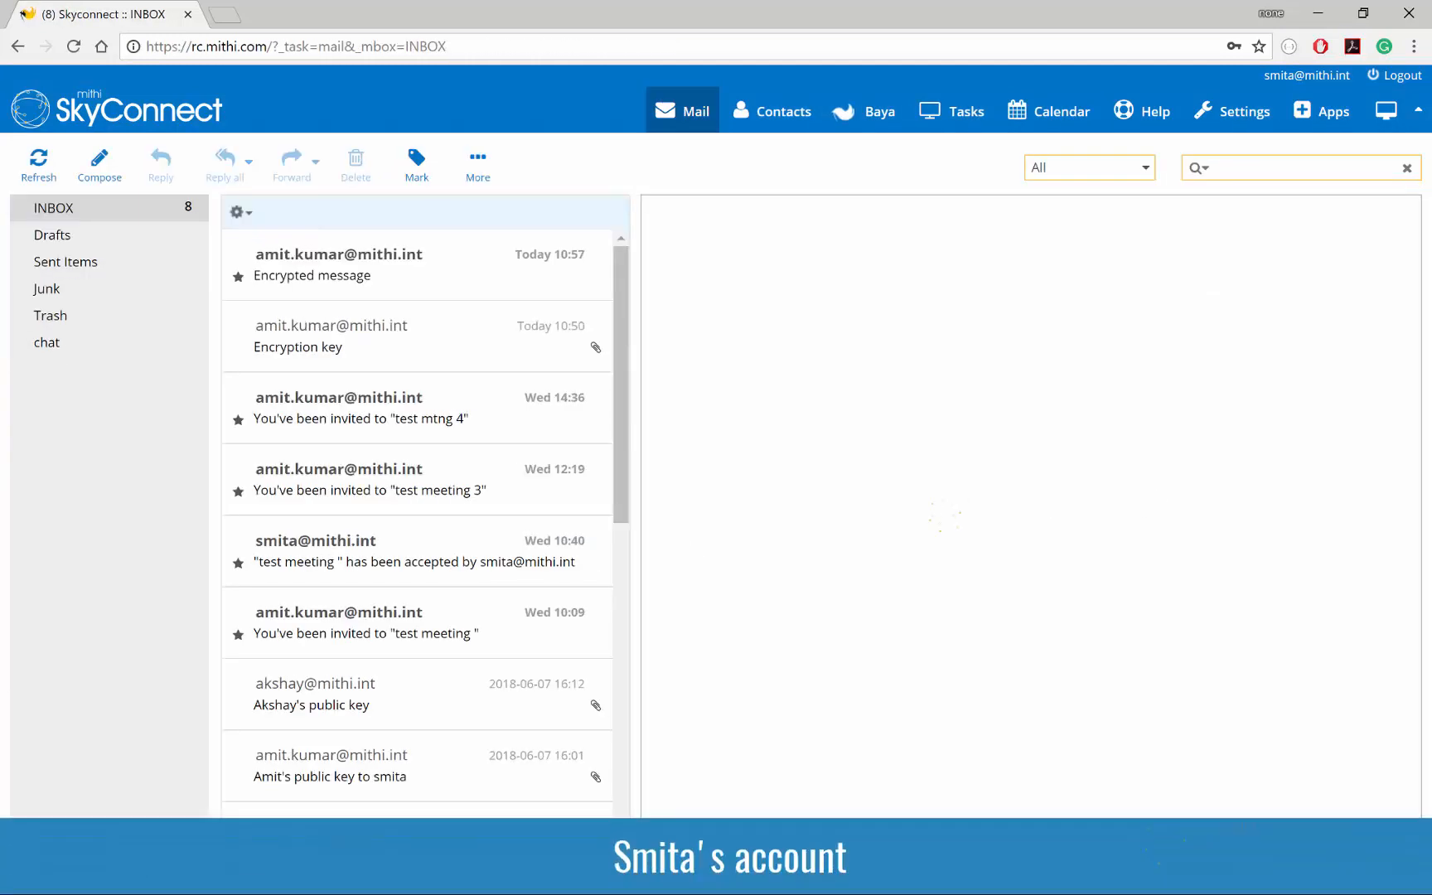
Step: Open 'Encrypted message' and enter the key passphrase to reveal 'This is an encrypted message' with verified signature
{"action": "left_click", "coordinate": [595, 257]}
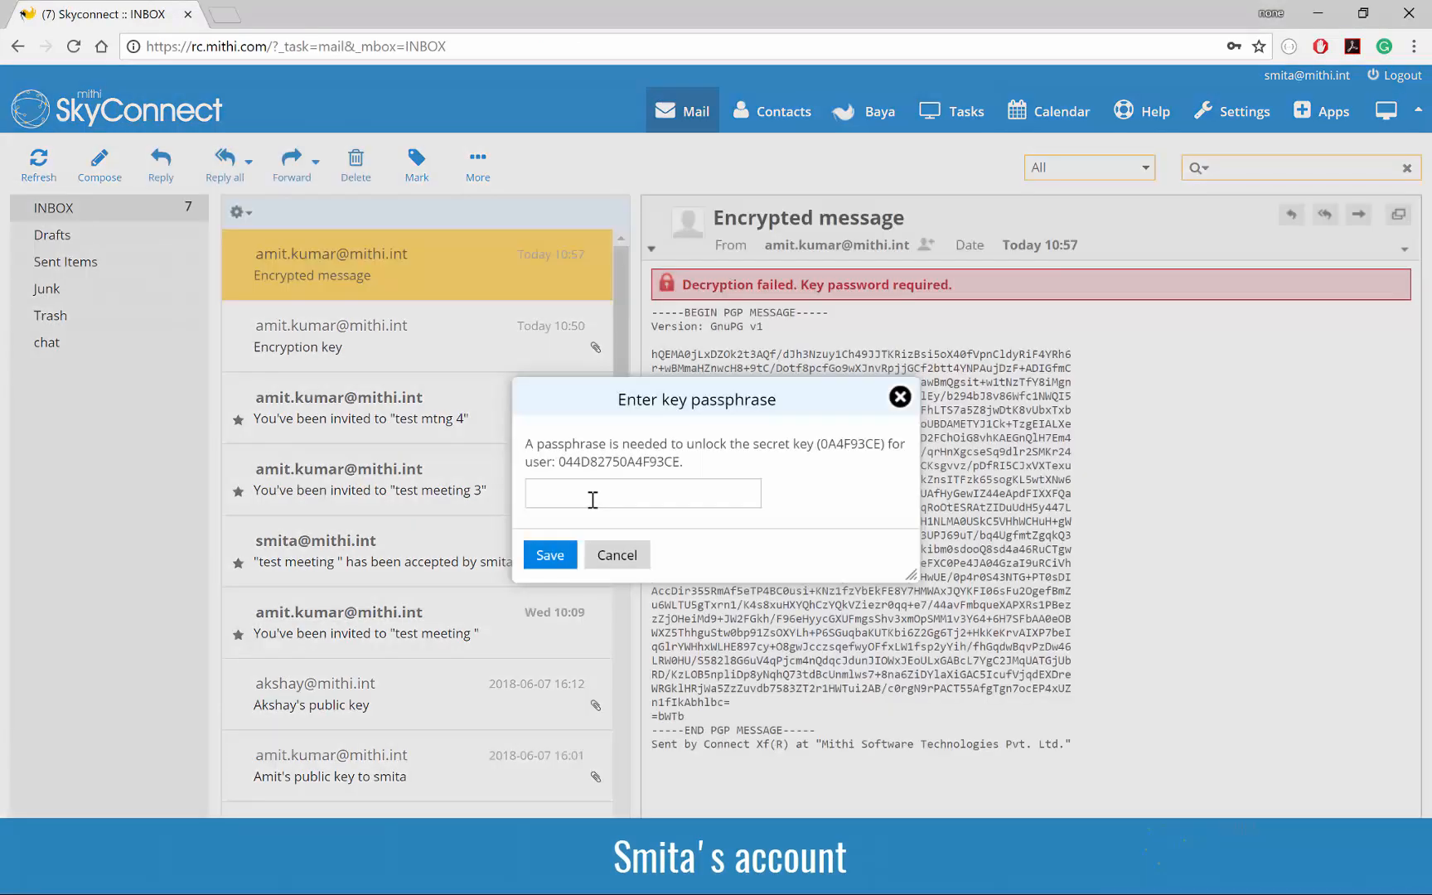
{"action": "type", "text": "*****"}
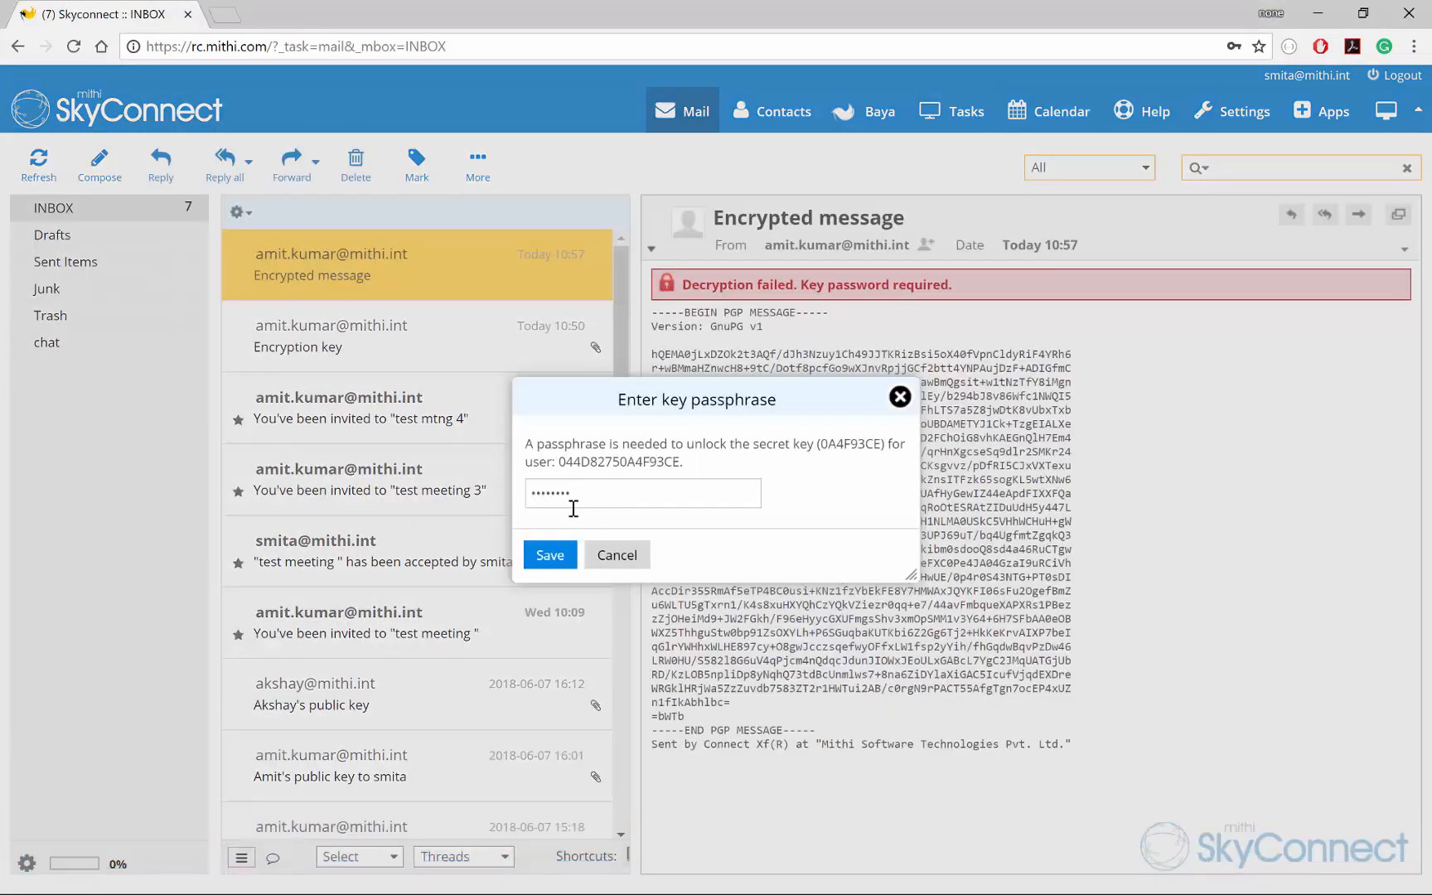
{"action": "left_click", "coordinate": [549, 555]}
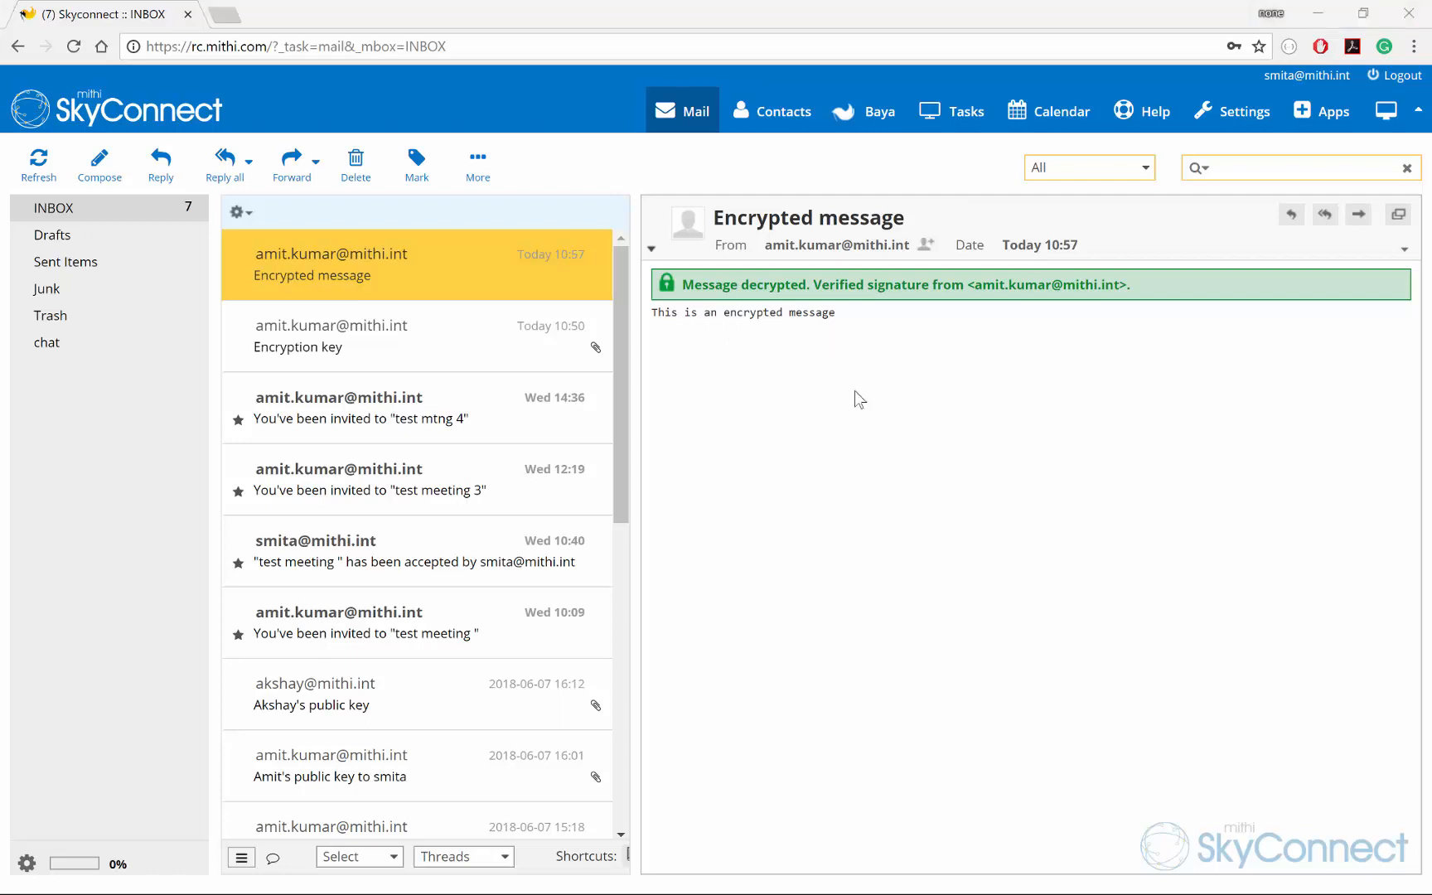
Step: Show the Encryption preferences and keep private key passwords for 'the whole session'
{"action": "left_click", "coordinate": [1219, 116]}
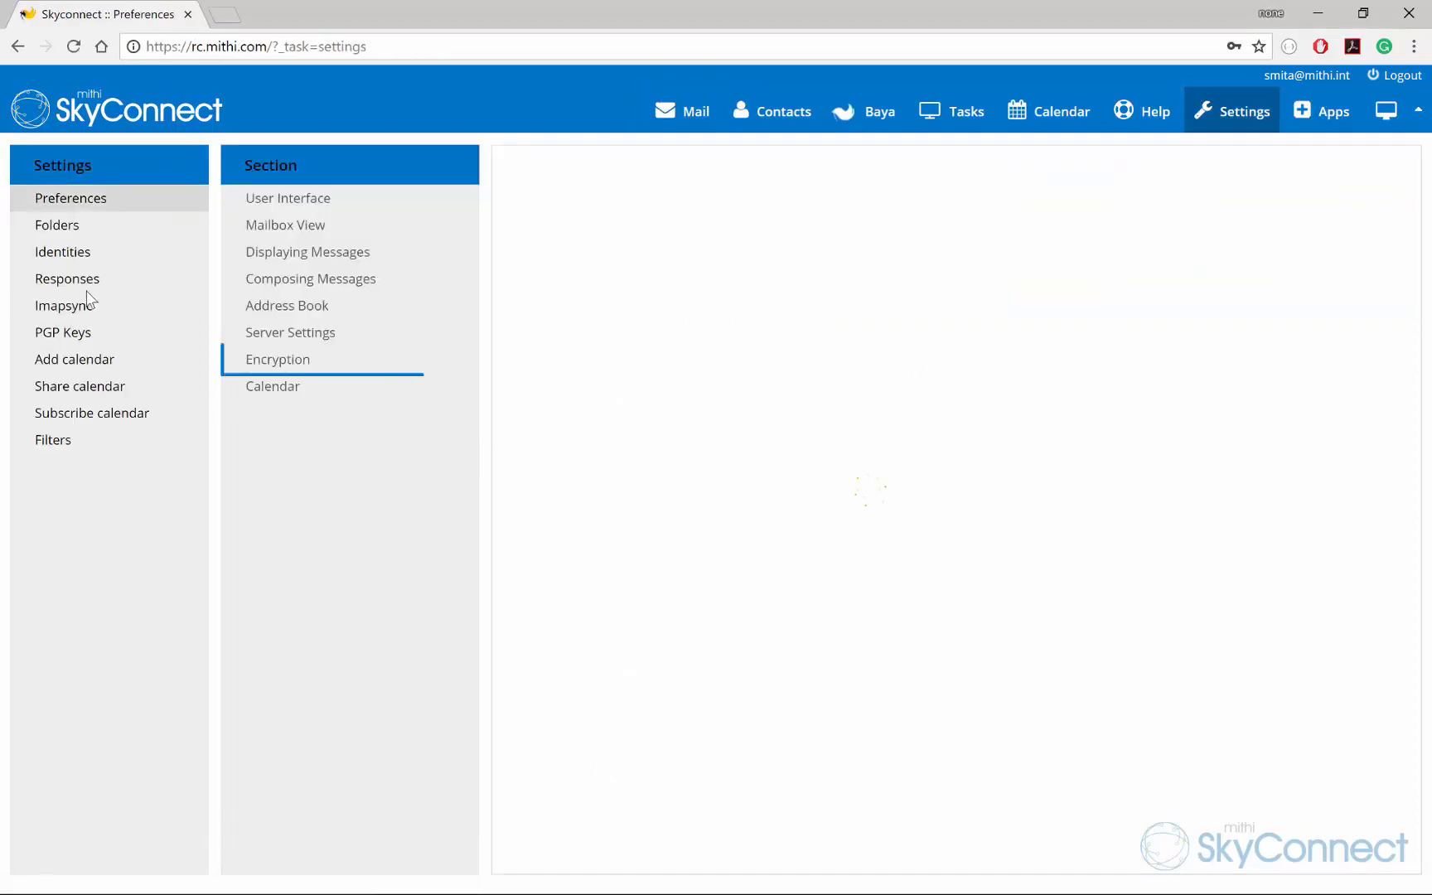
{"action": "left_click", "coordinate": [315, 365]}
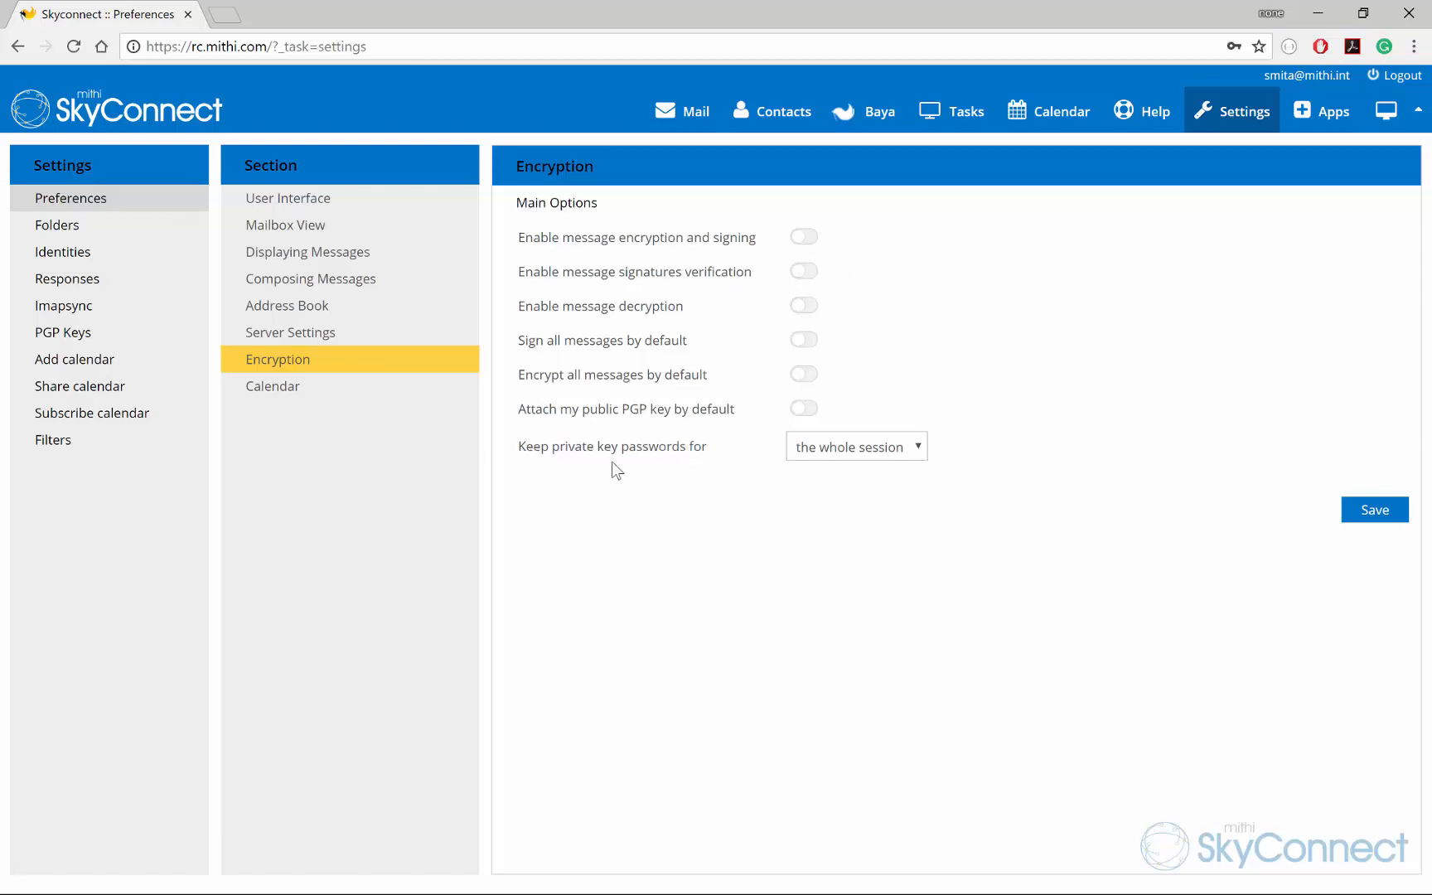
{"action": "left_click", "coordinate": [911, 456]}
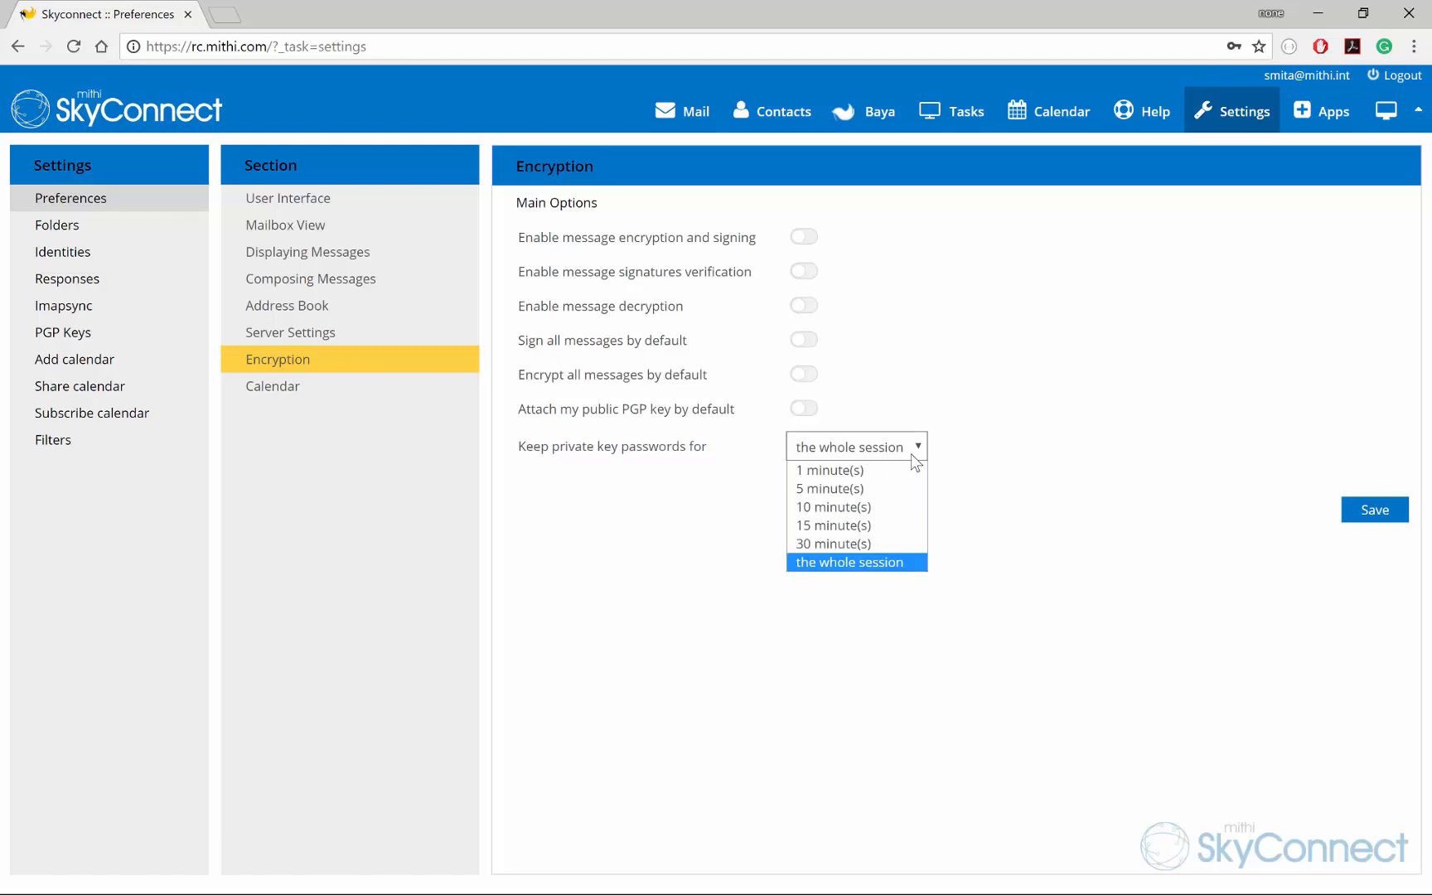
{"action": "left_click", "coordinate": [911, 454]}
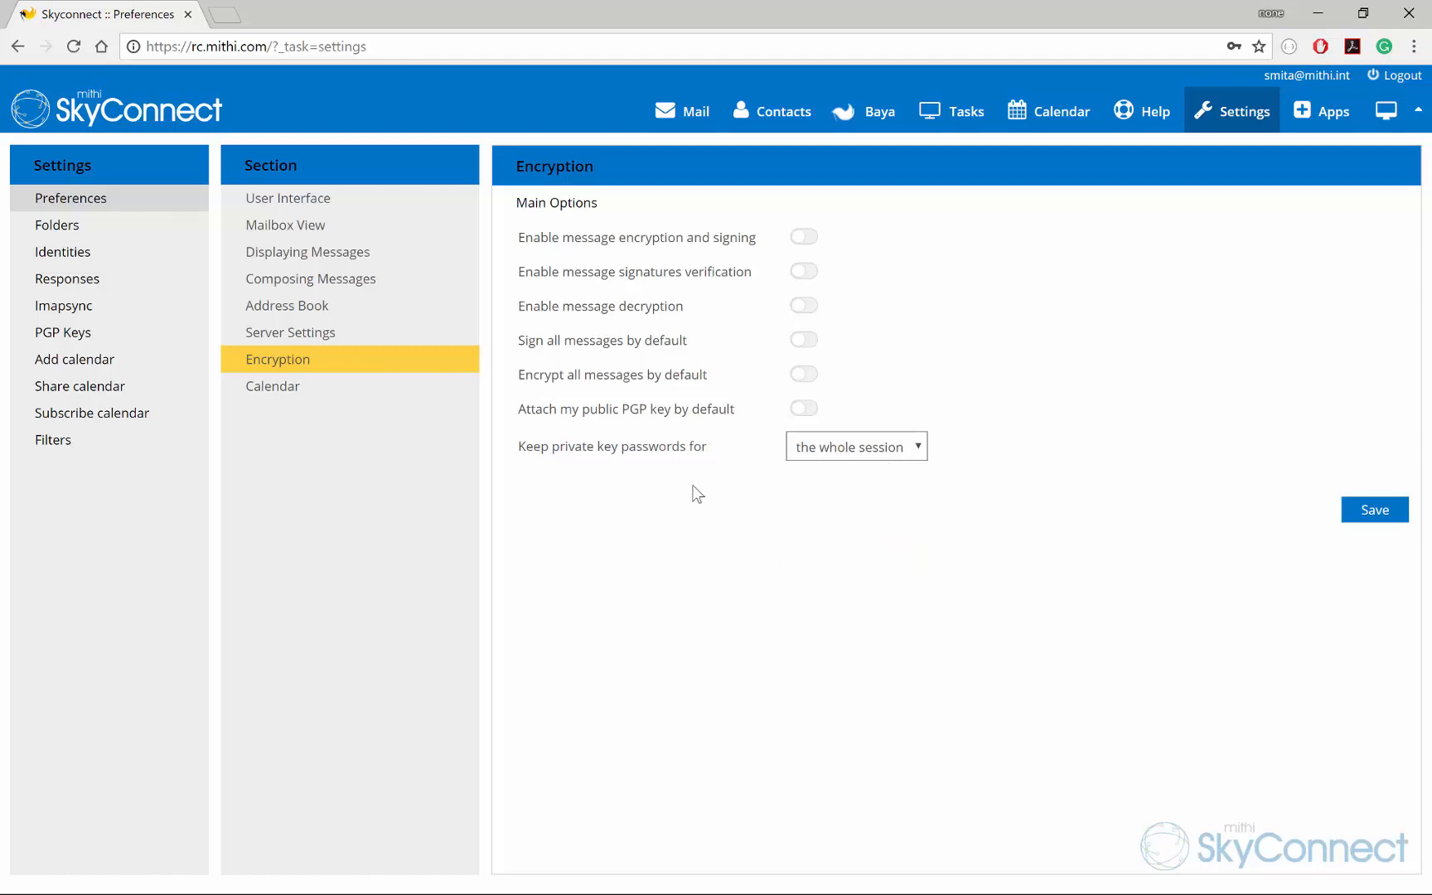